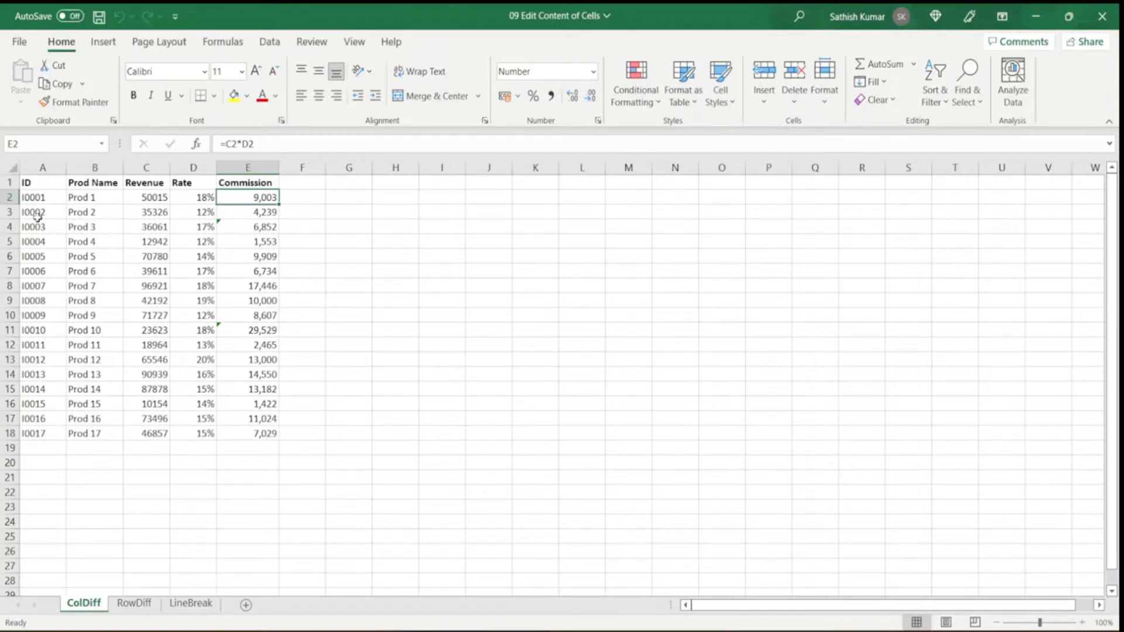
Examine the first product's commission formula in cell E2 by opening it for in-cell editing, leaving it as is
click(450, 331)
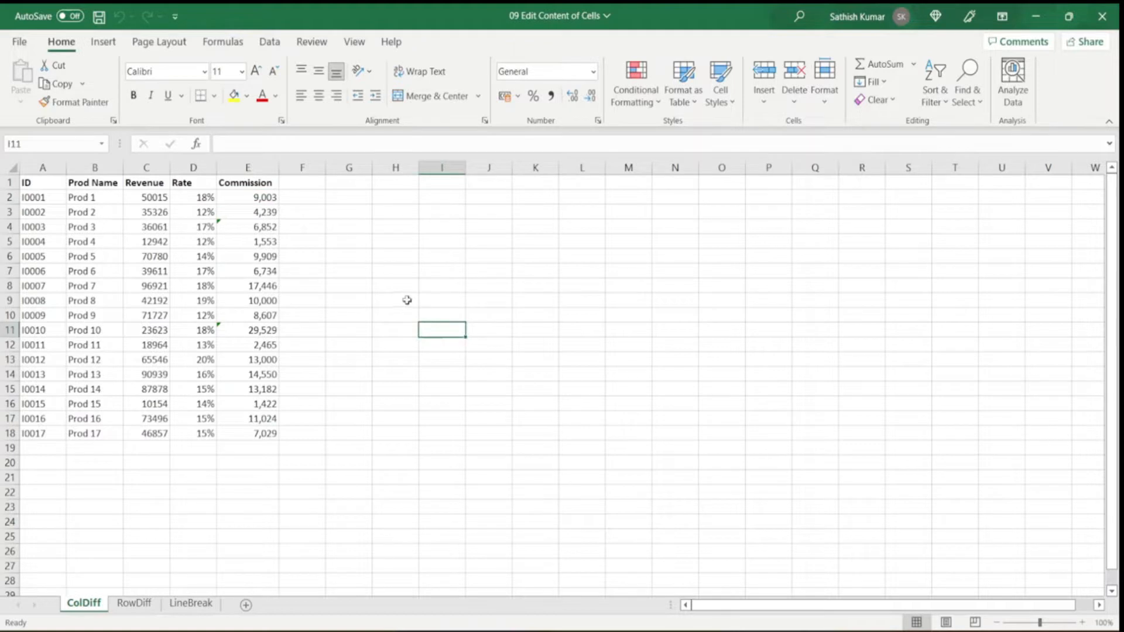
click(249, 200)
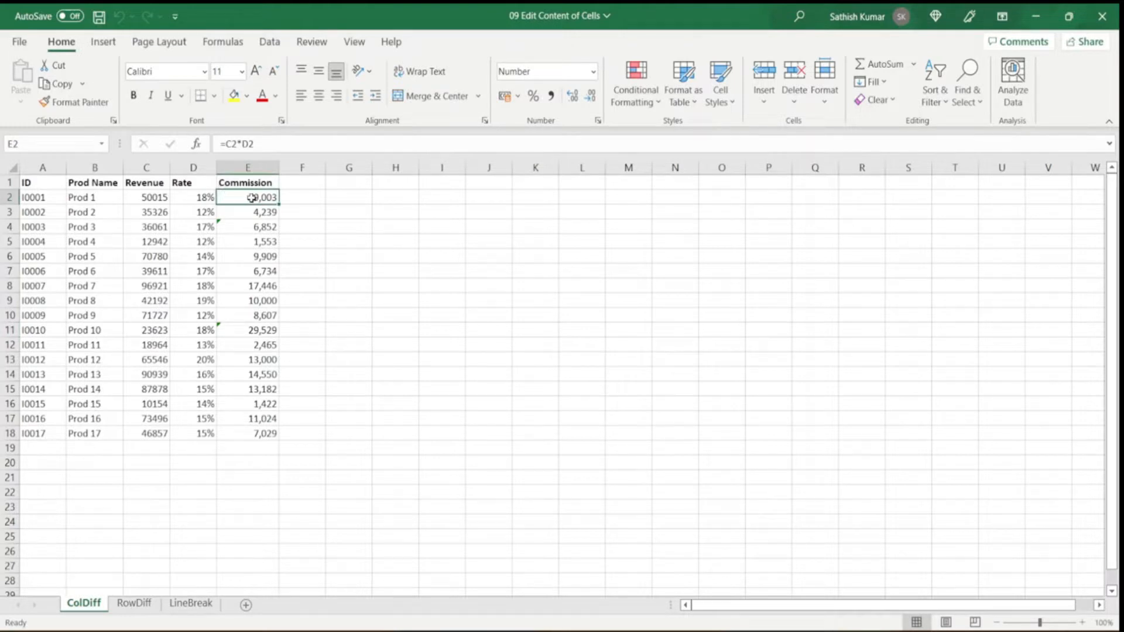
click(108, 200)
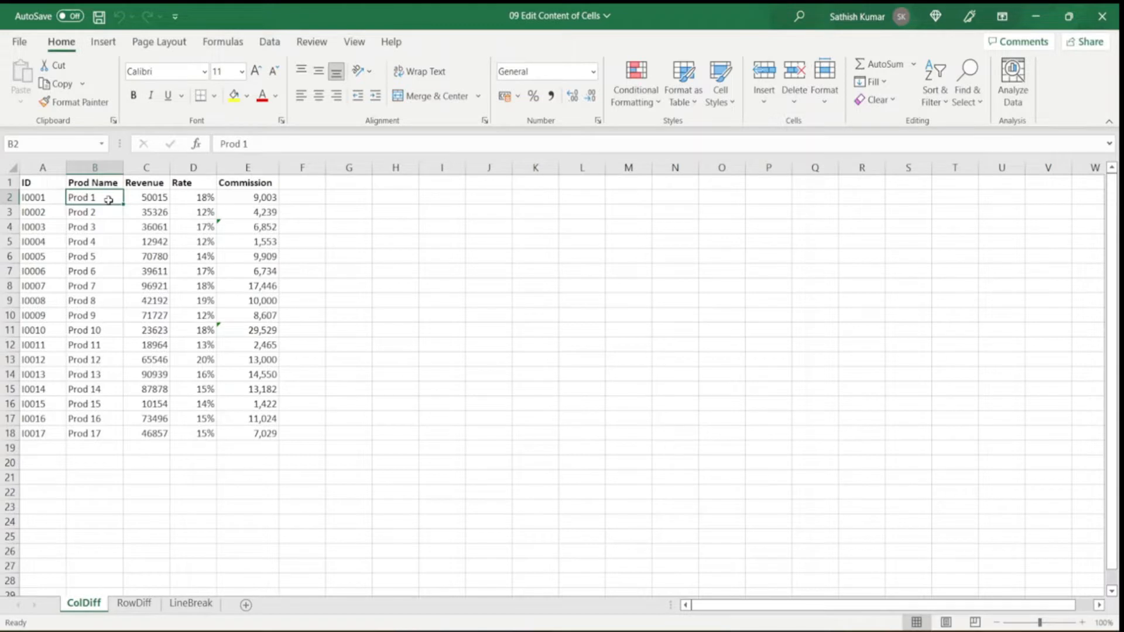
click(255, 198)
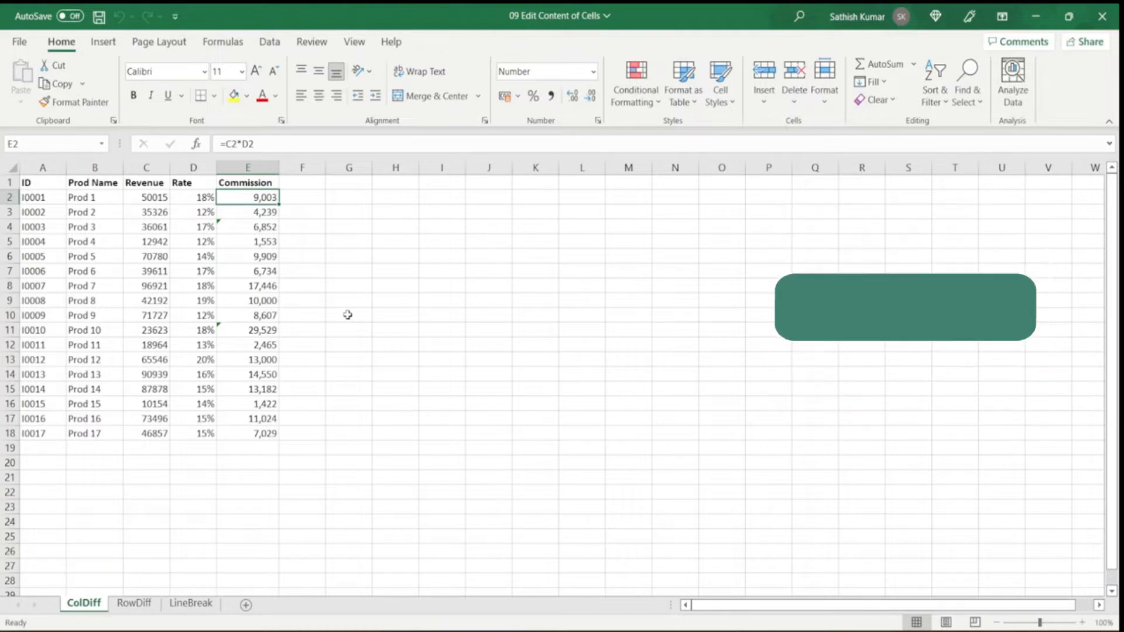
key(F2)
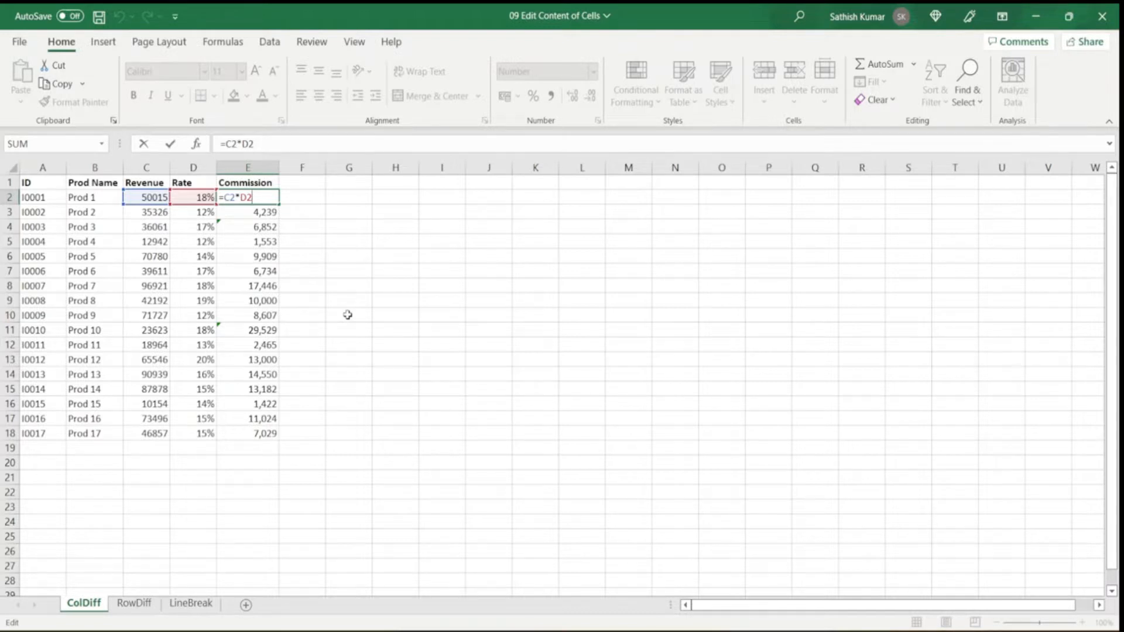
key(ctrl+Return)
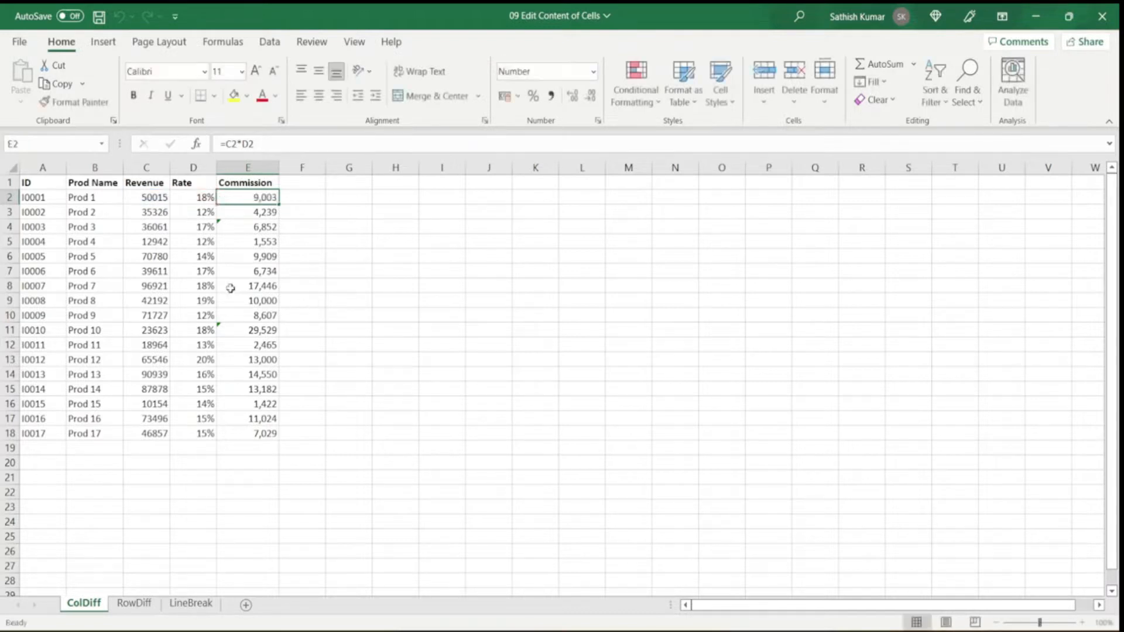
Insert a line break between "Prod" and "Name" in the header cell B1
click(86, 185)
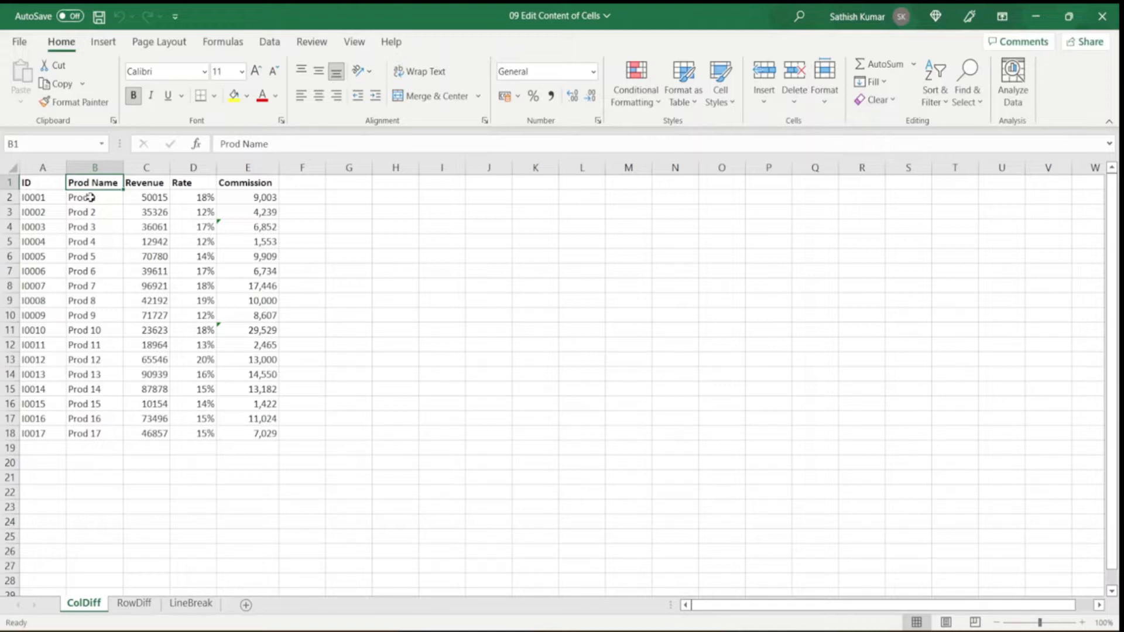
key(F2)
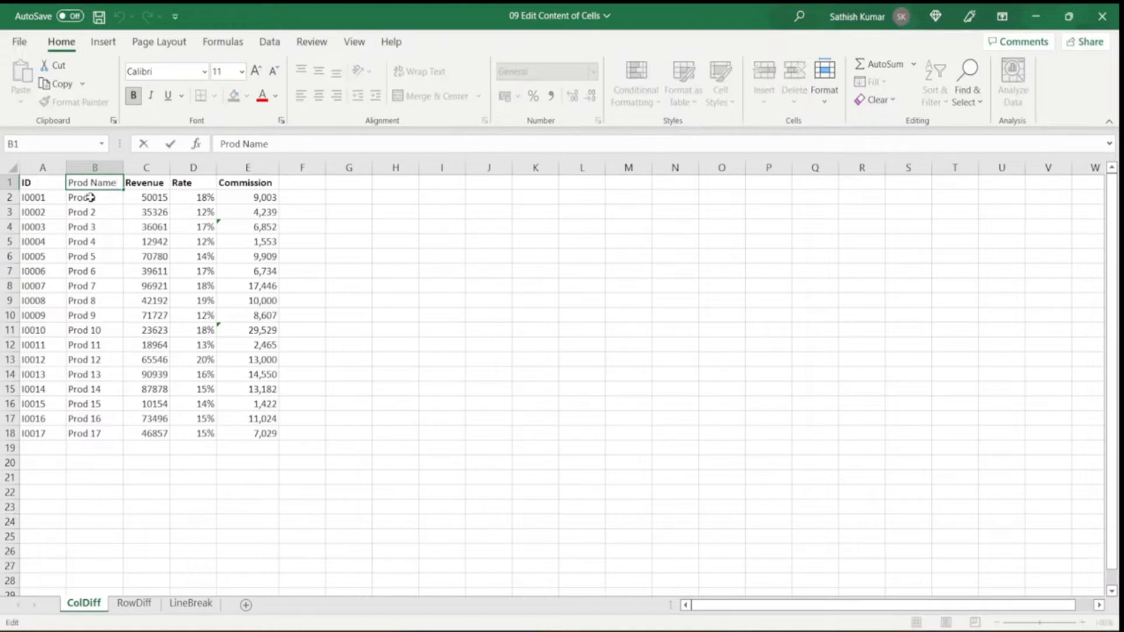
key(Left)
key(Left)
key(Left)
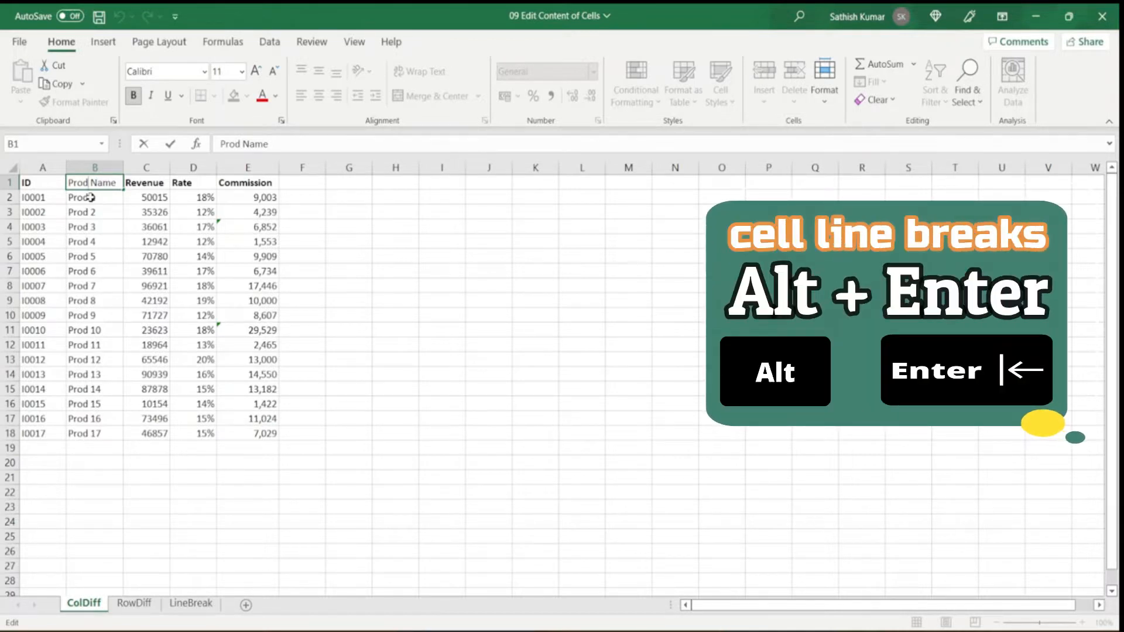
key(alt+Return)
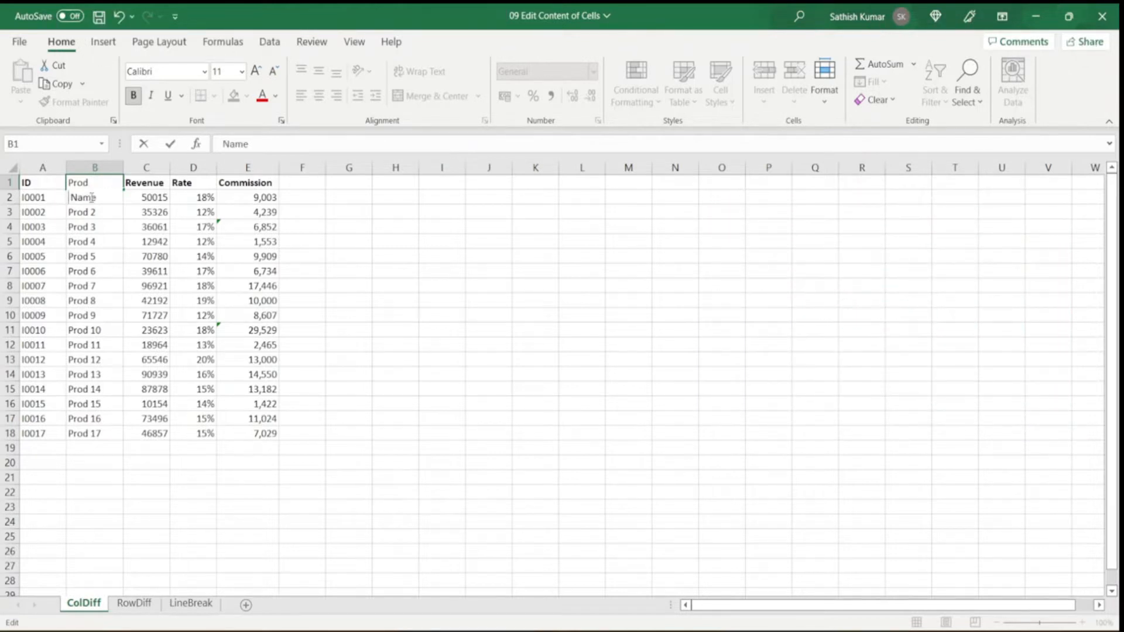
key(Return)
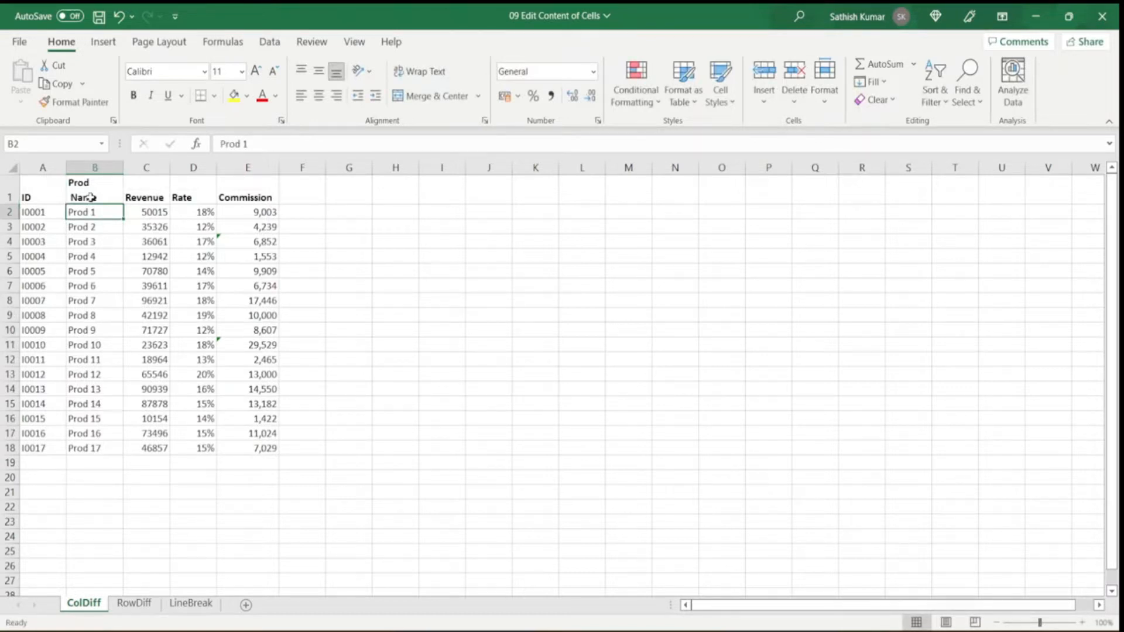
Enter "Microsoft" and "Excel" on two separate lines within cell K1
key(Right)
key(Right)
key(Right)
key(Right)
key(Right)
key(Right)
key(Right)
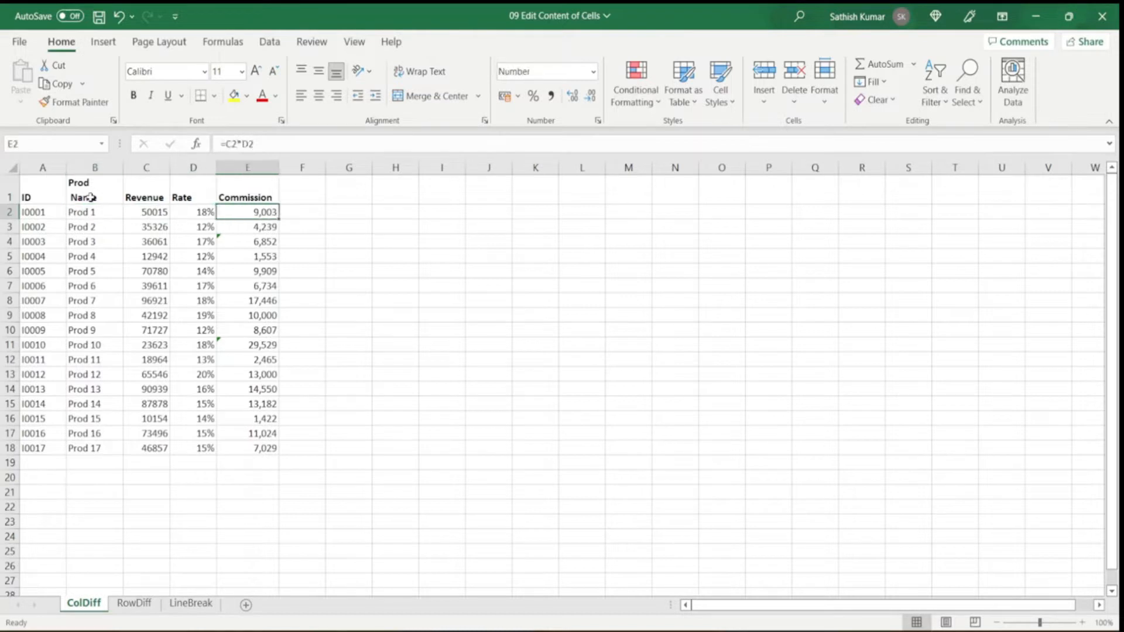
key(Right)
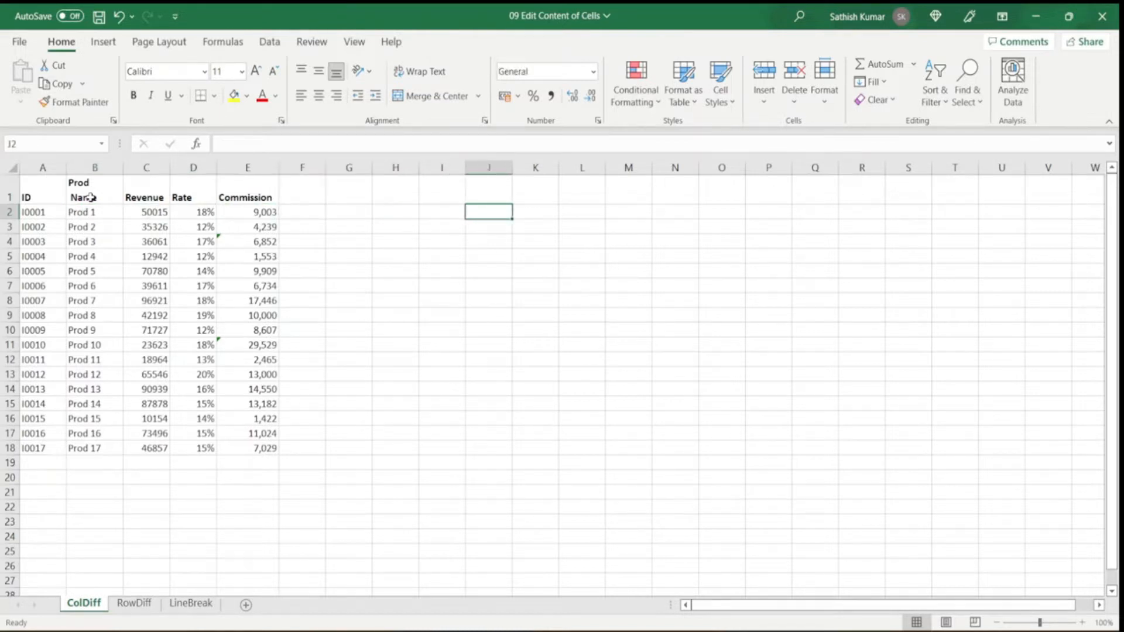
key(Up)
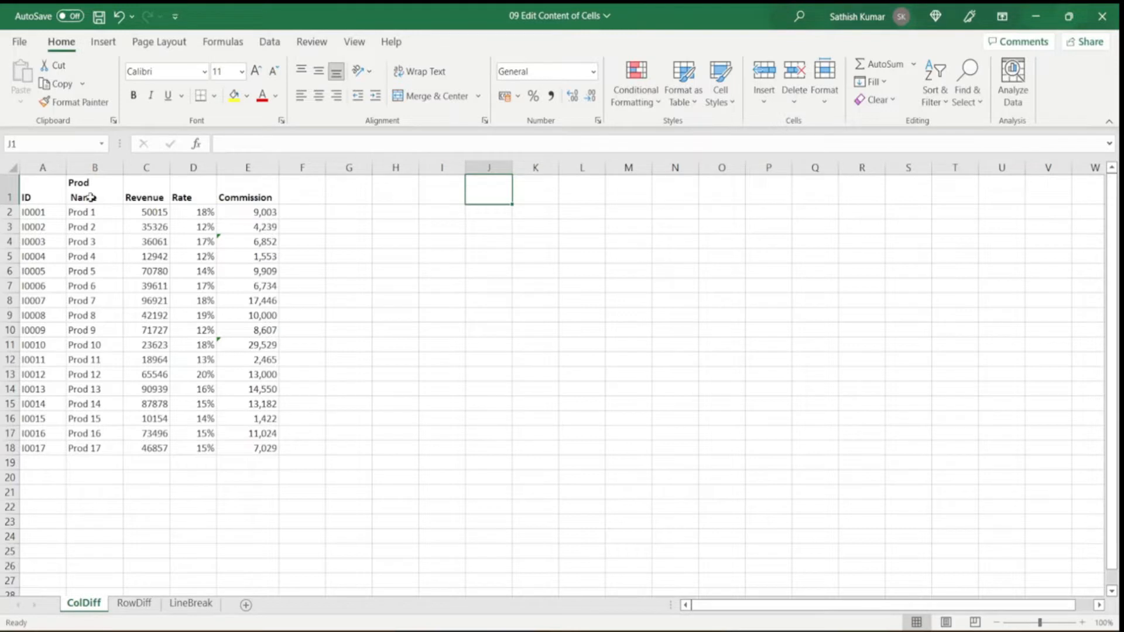
key(Right)
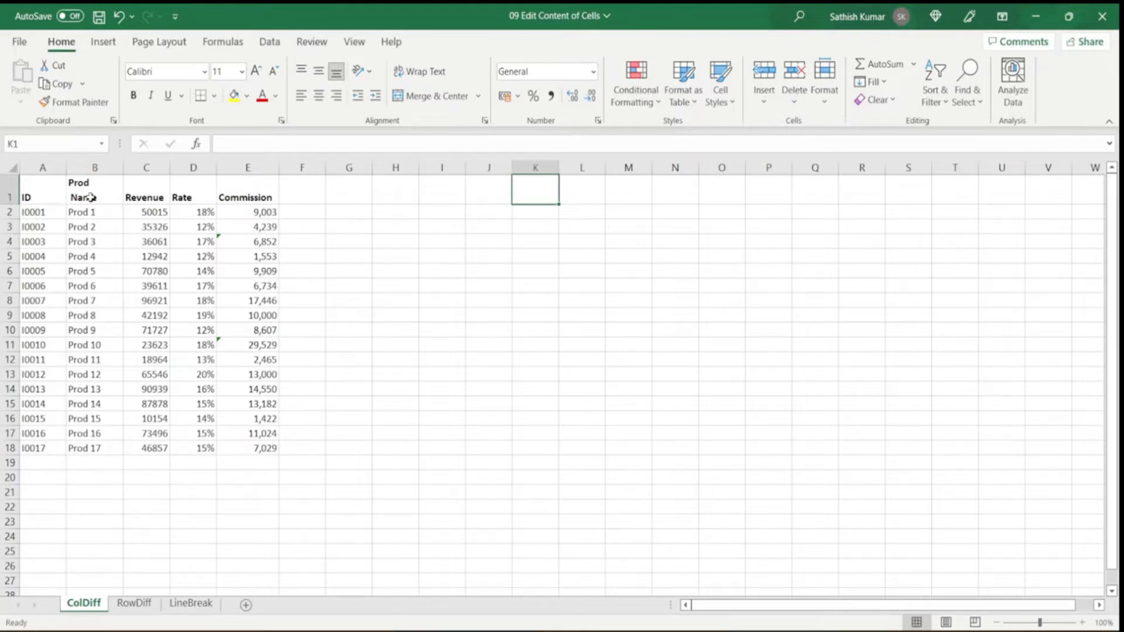
text(Microso)
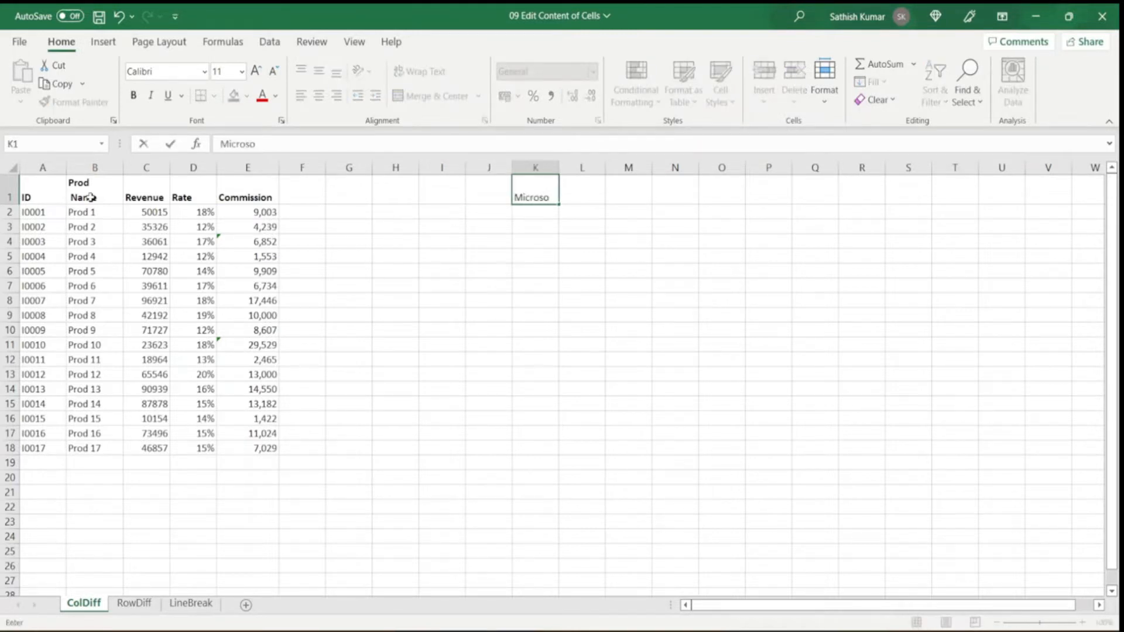
text(ft)
key(alt)
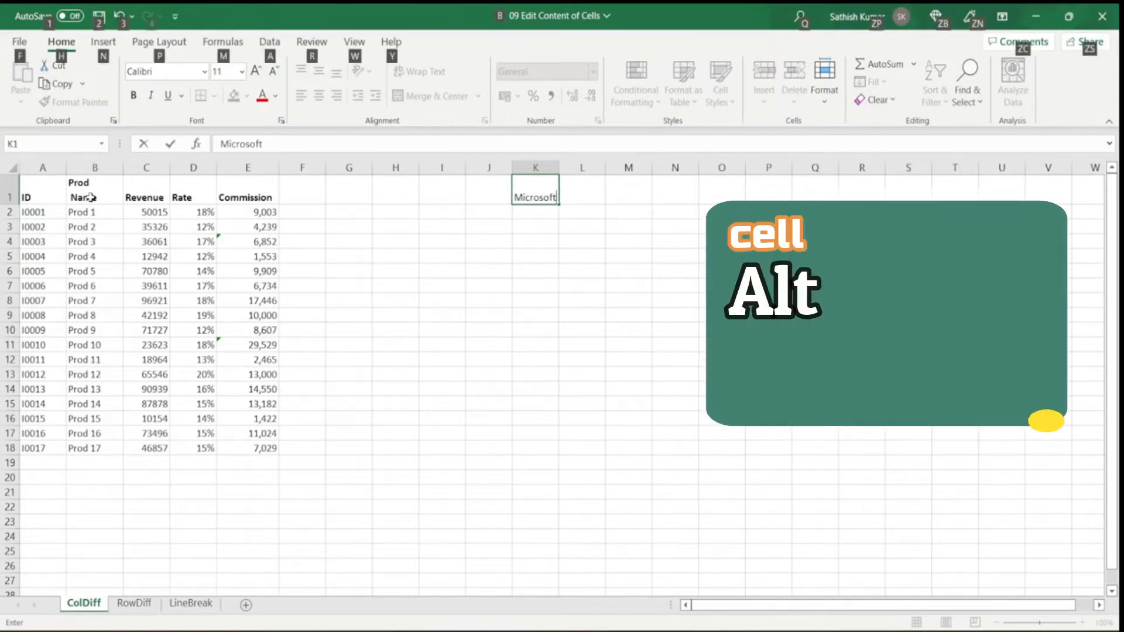
key(alt+Return)
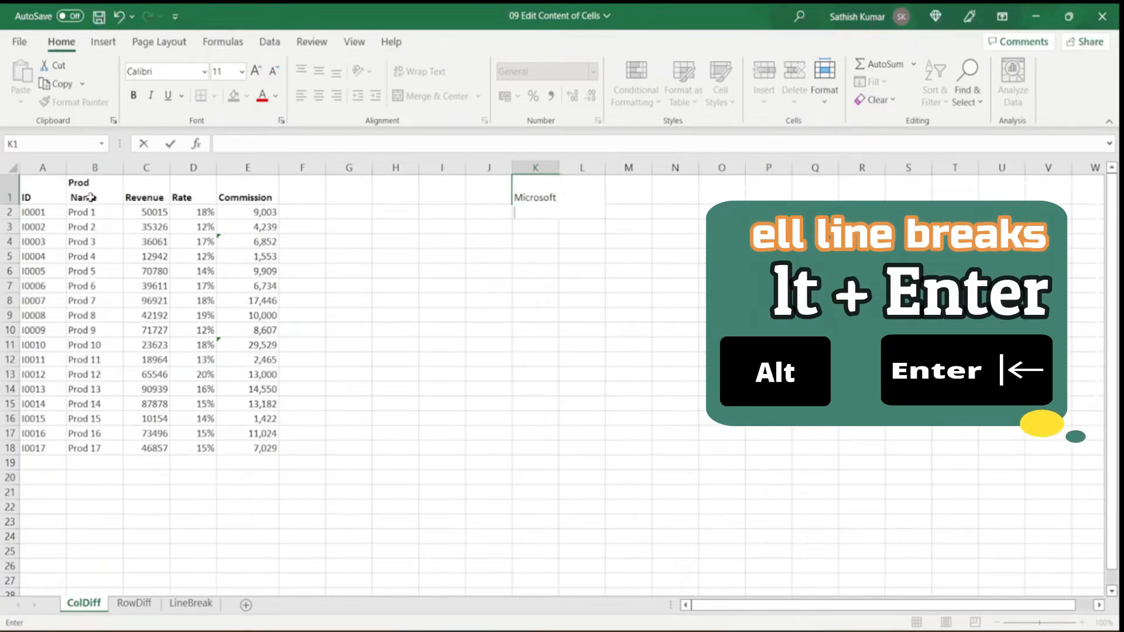
text(Exc)
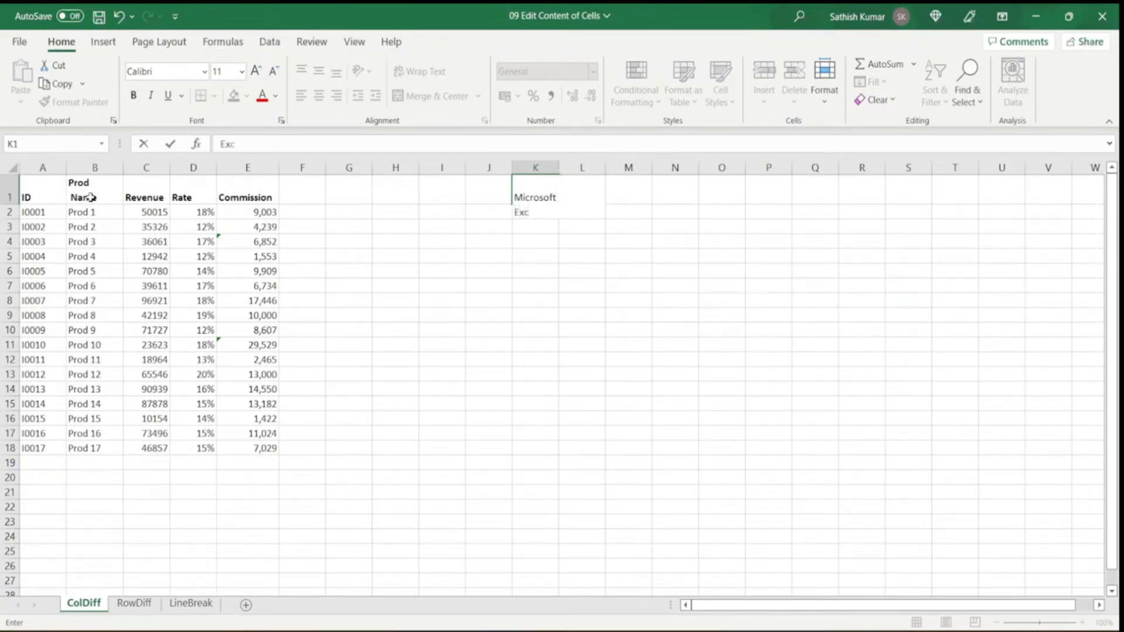
text(el)
key(ctrl+Return)
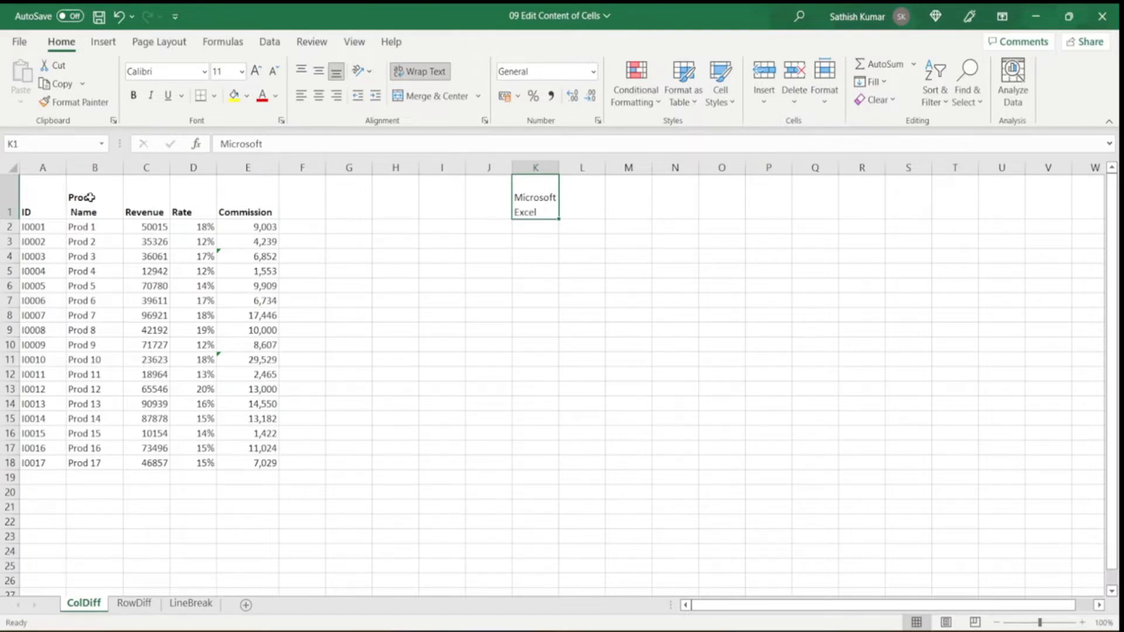
Fill cells F2 to F18 at once with revenue minus commission, using the formula =C2-E2
key(Left)
key(Left)
key(Left)
key(Left)
key(Left)
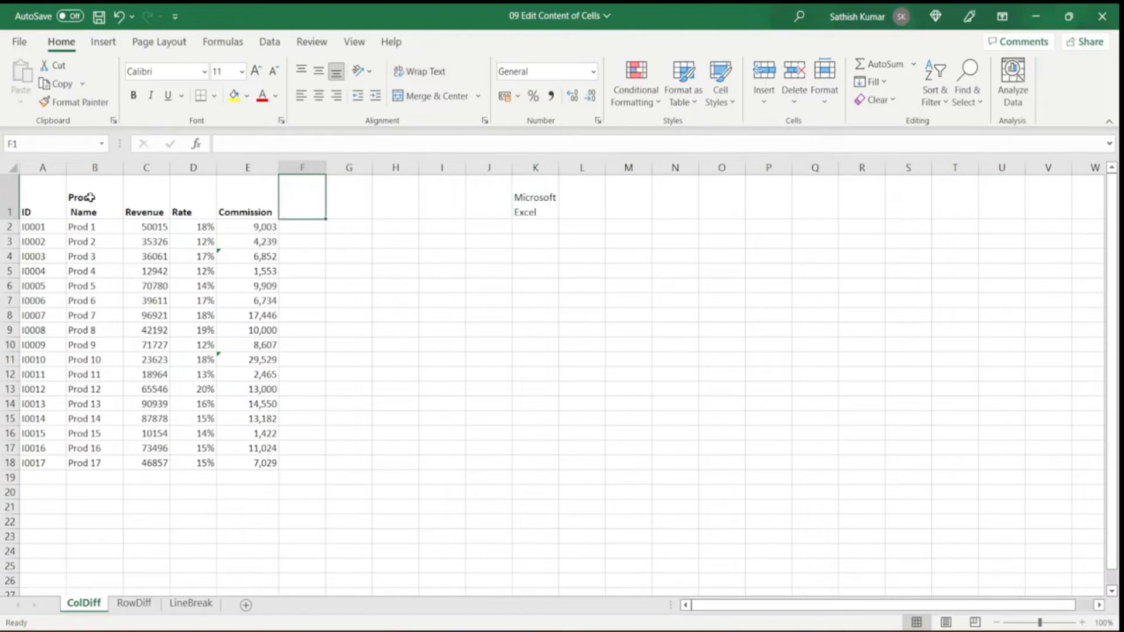
key(Down)
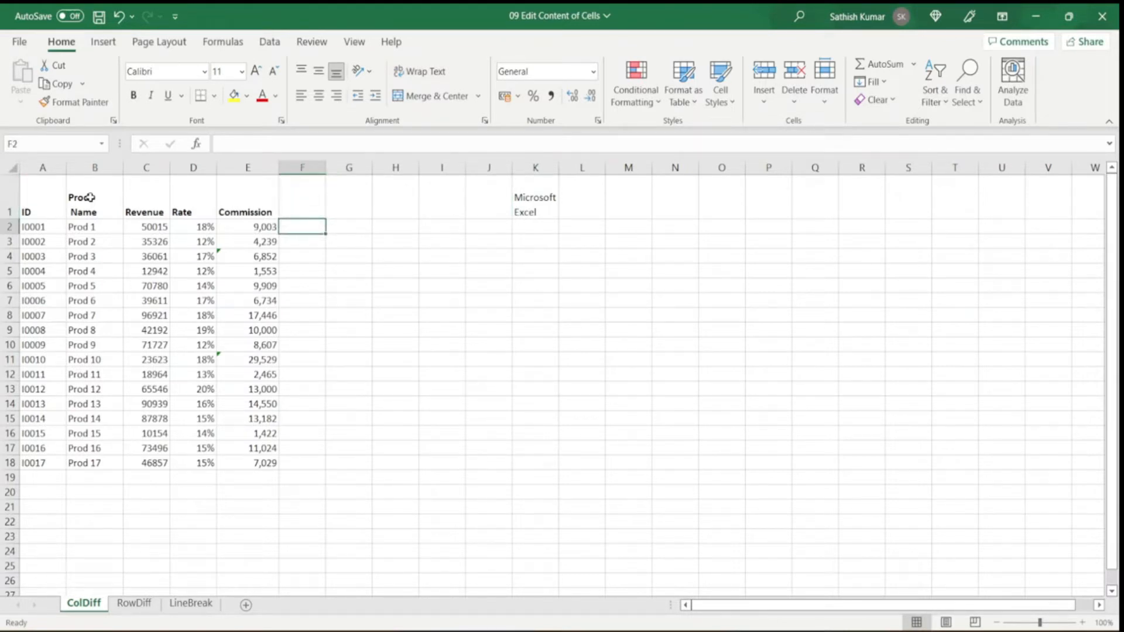
key(Up)
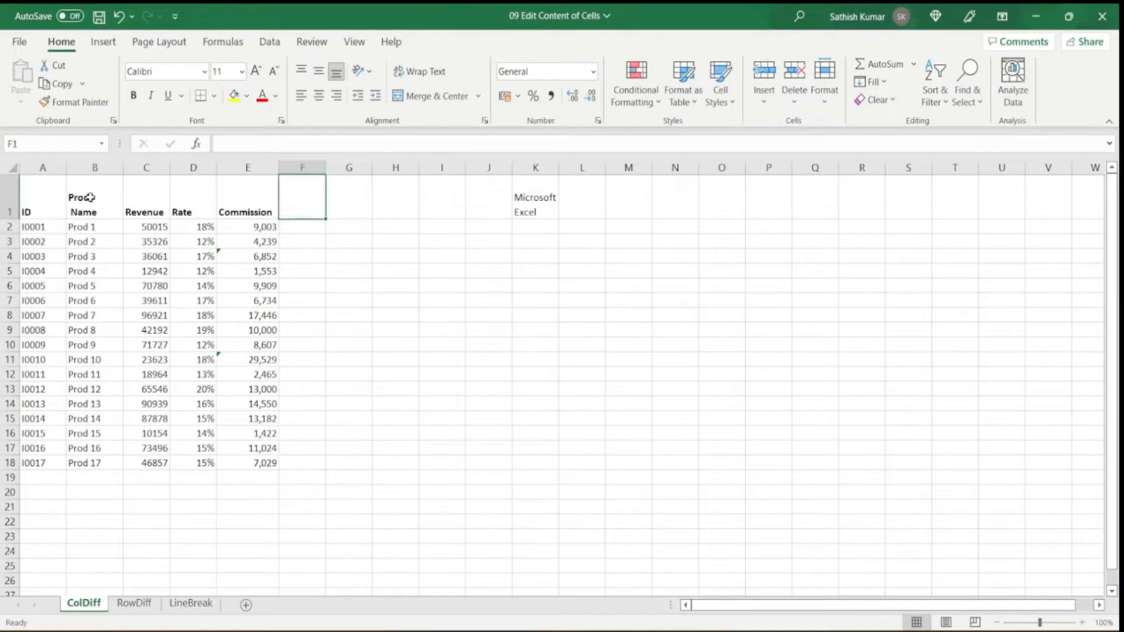
key(Down)
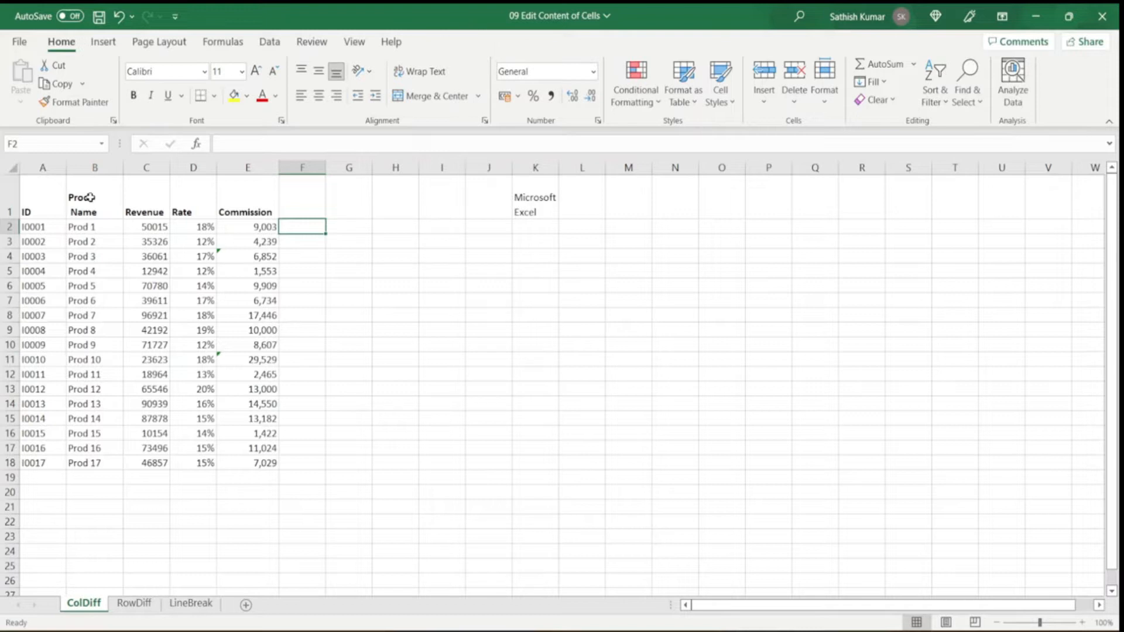
key(shift+Down)
key(shift+Down)
key(shift+Down)
key(shift+Down)
key(shift+Down)
key(shift+Down)
key(shift+Down)
key(shift+Down)
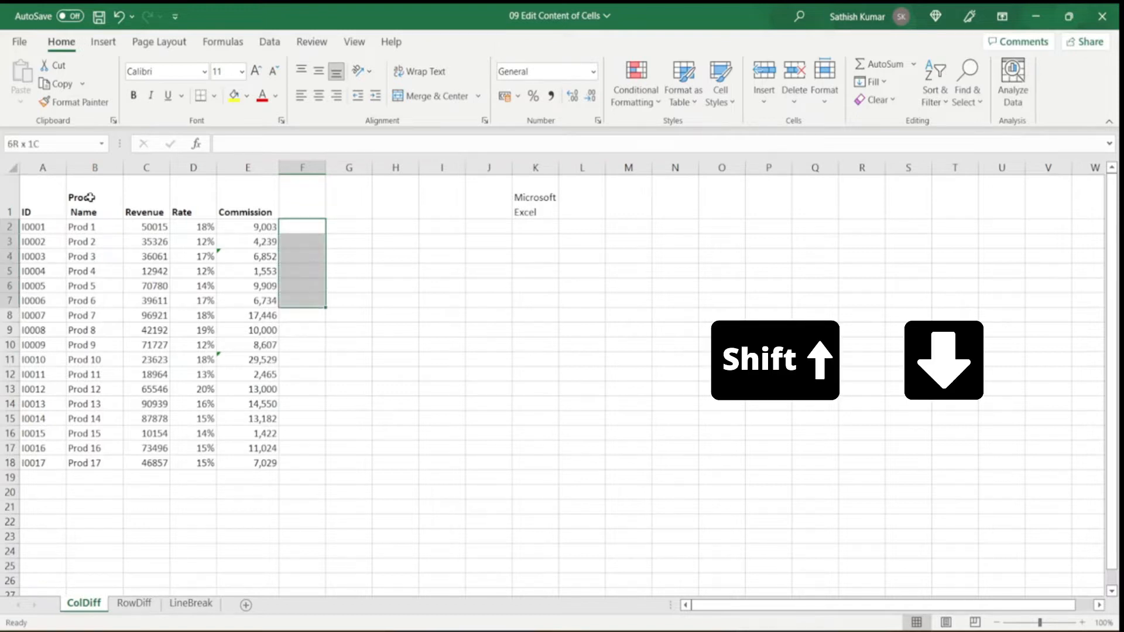
key(shift+Down)
key(shift+Down)
key(shift+Down)
key(shift+Down)
key(shift+Down)
key(shift+Down)
key(shift+Down)
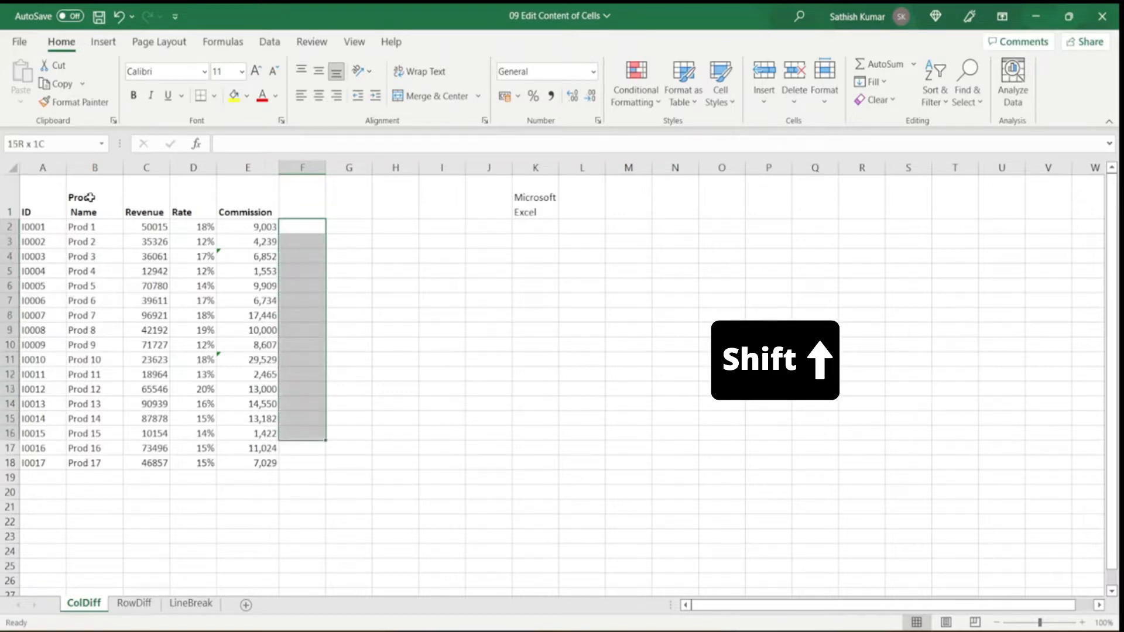
key(shift+Down)
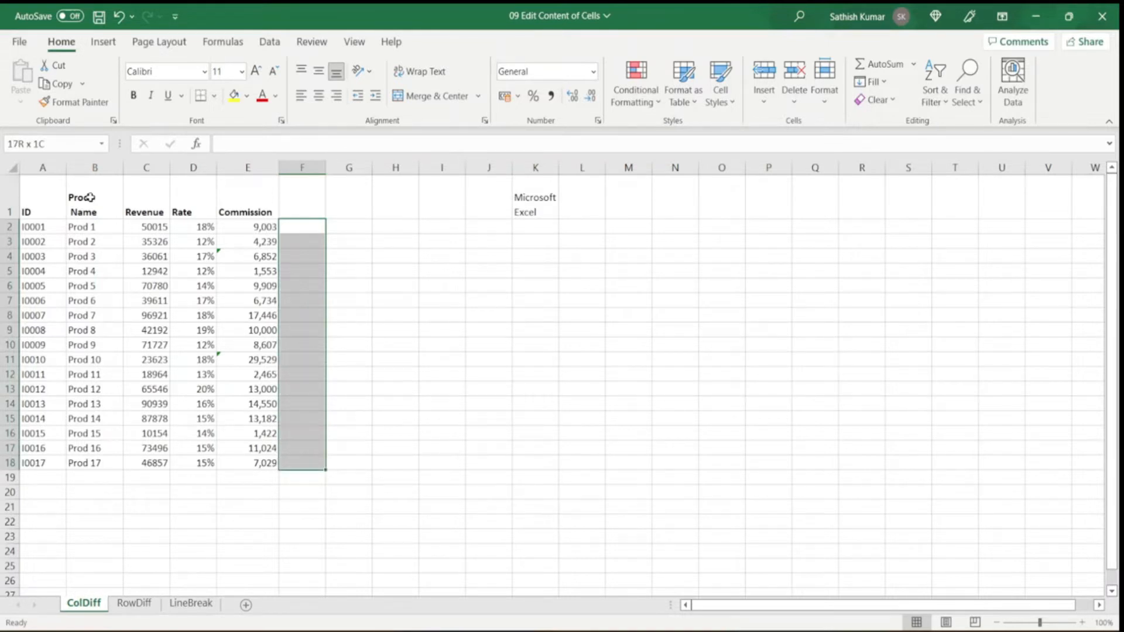
text(=)
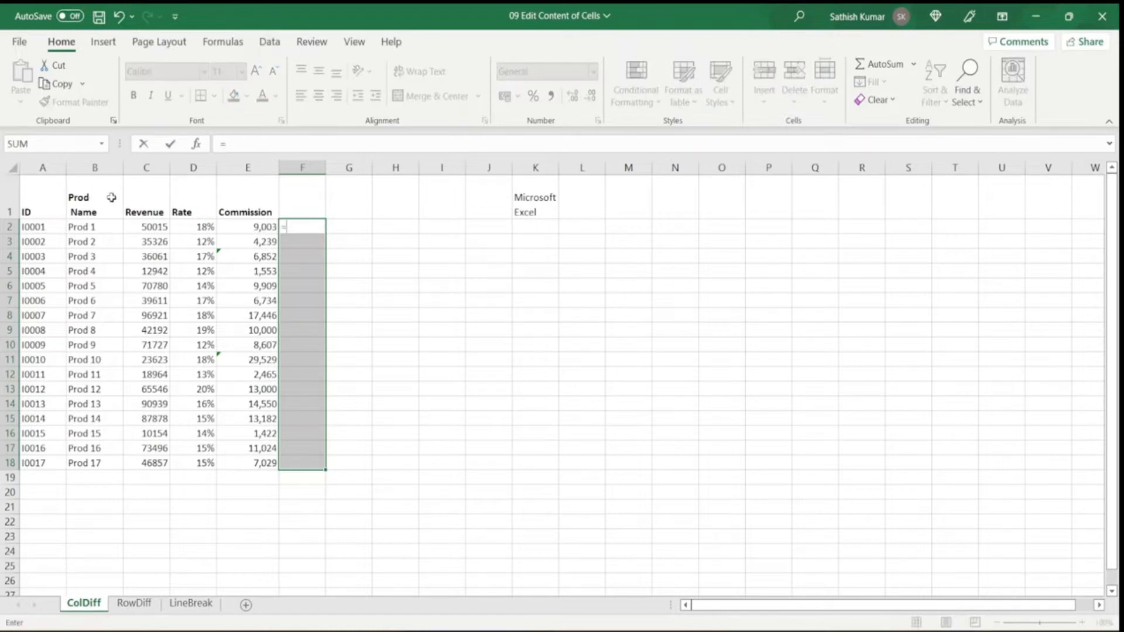
click(139, 224)
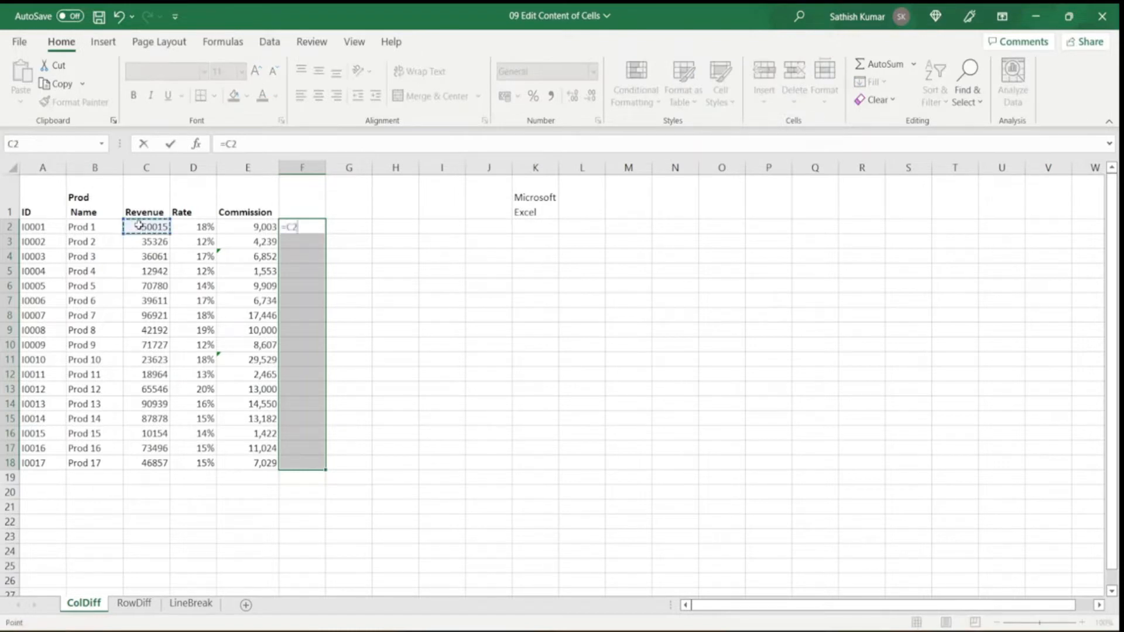
text(-)
click(266, 223)
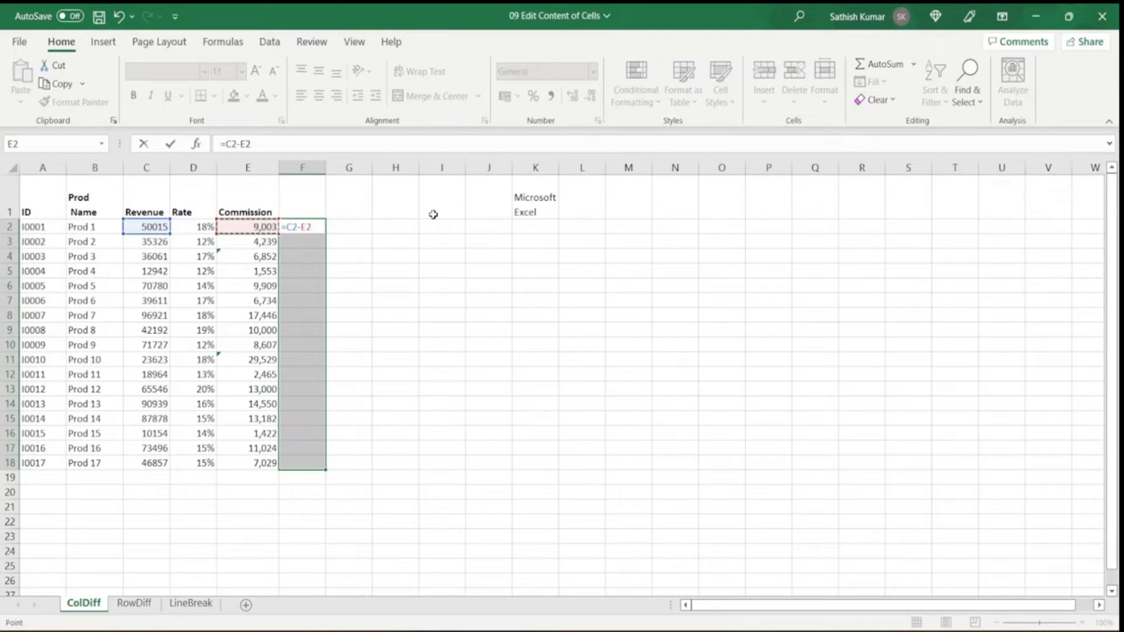
key(ctrl+Return)
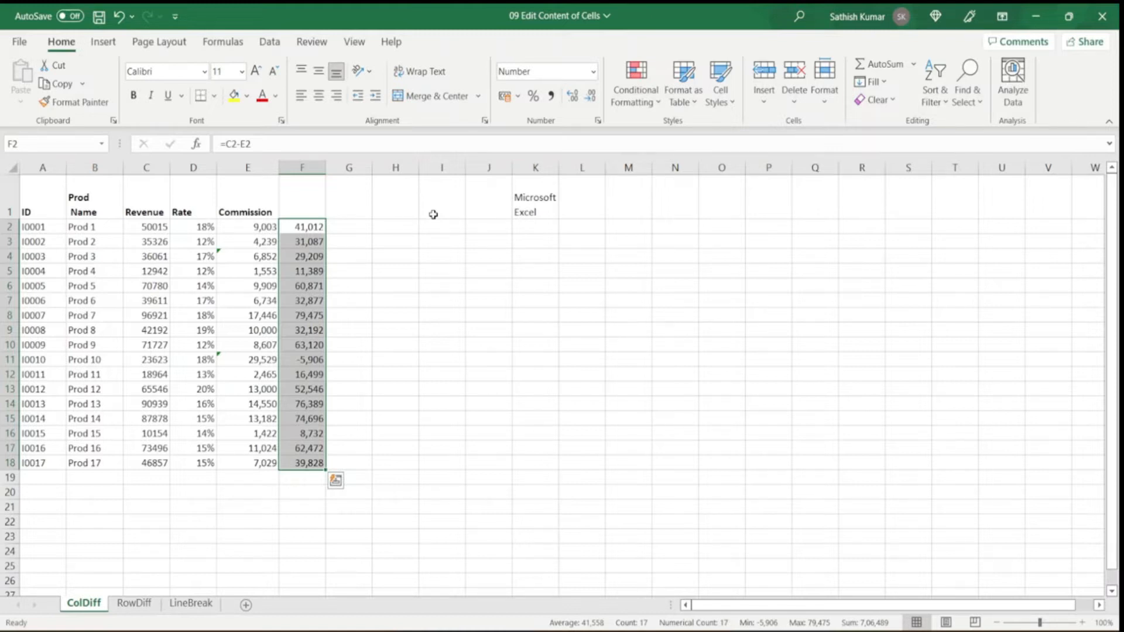
Enter the current date in cell K7 and the current time in cell L7 as fixed values
click(533, 299)
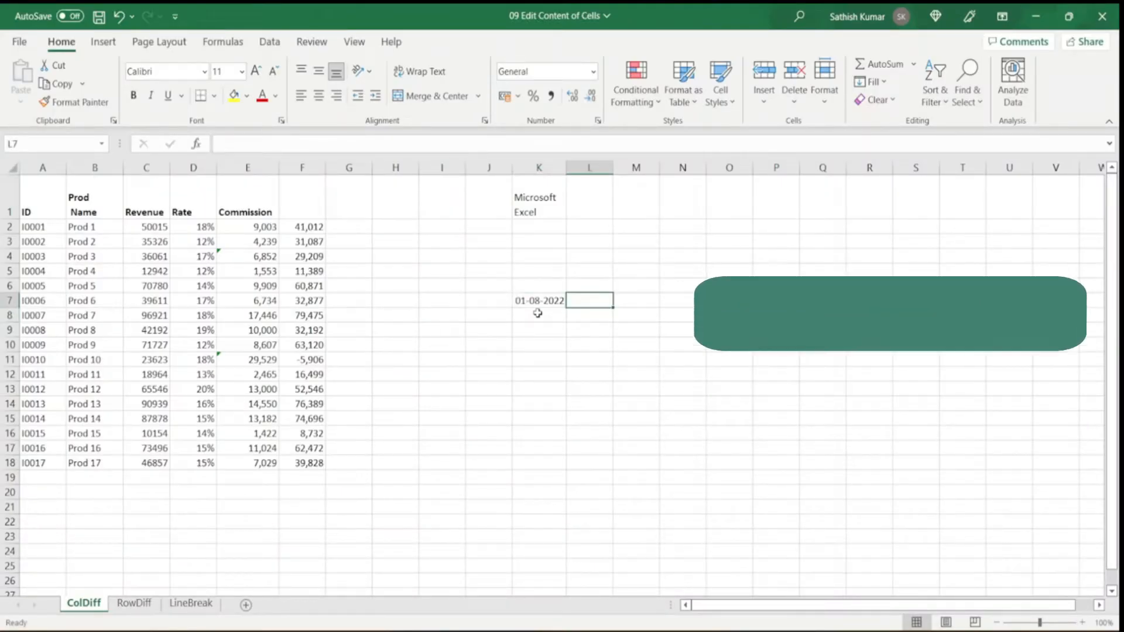
key(ctrl+shift+semicolon)
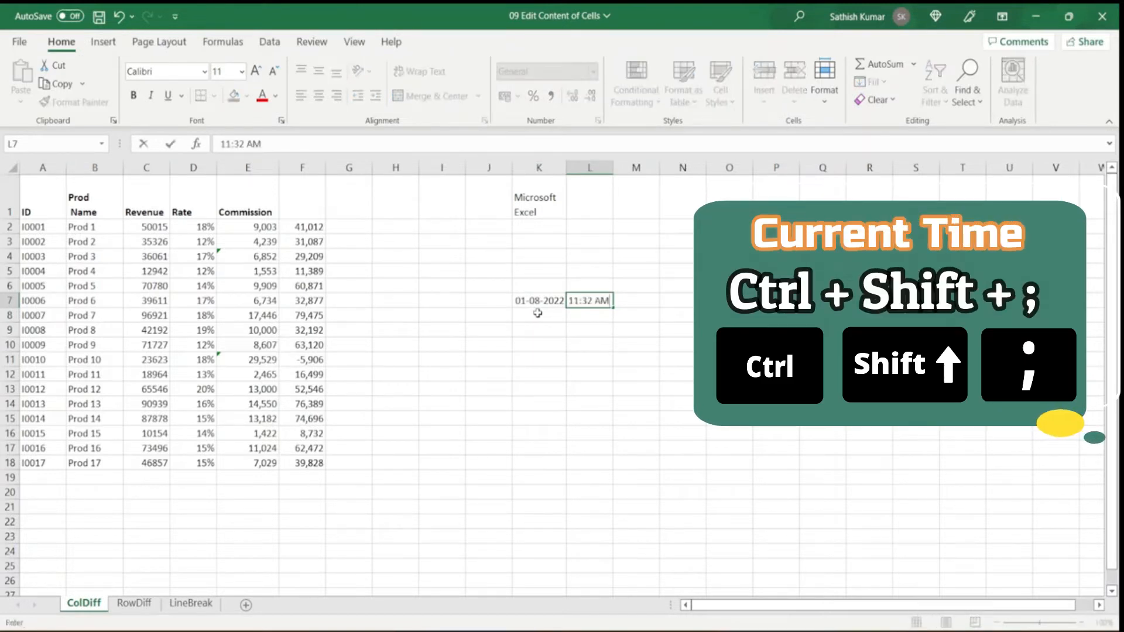
key(Return)
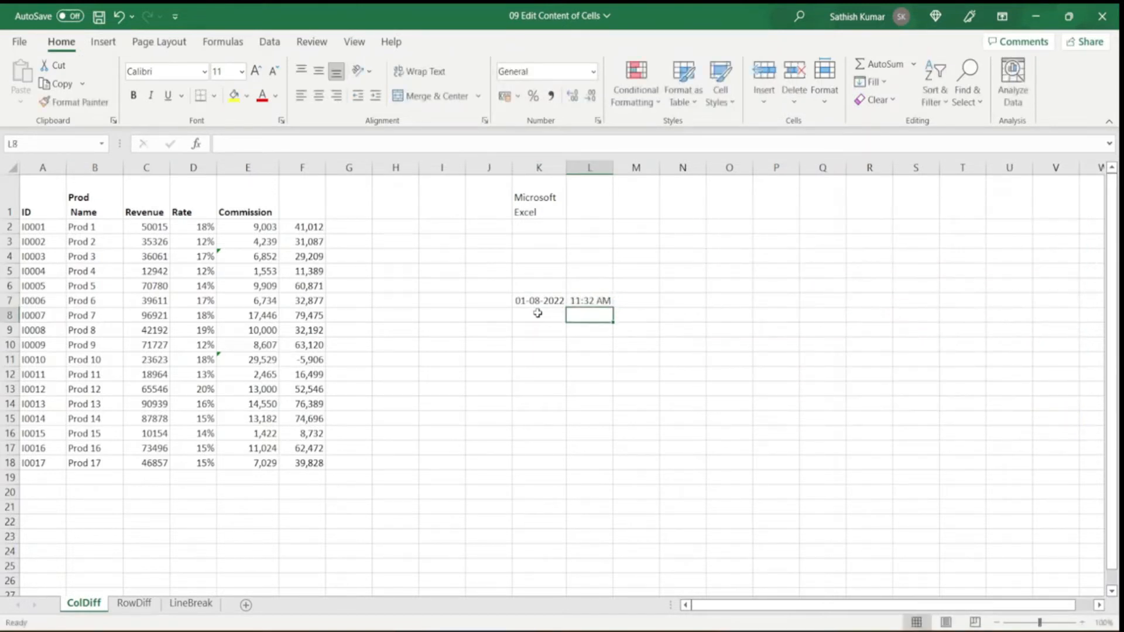
key(Up)
key(Right)
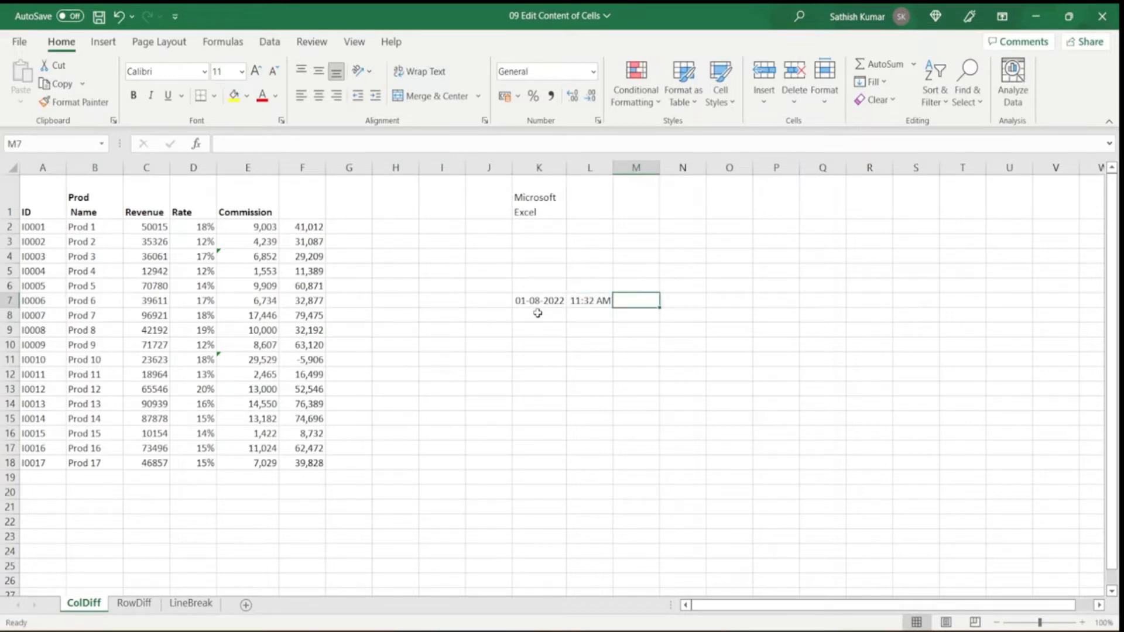
Enter the current date and current time together in cell M7 as a fixed value, separated by a space
key(ctrl+semicolon)
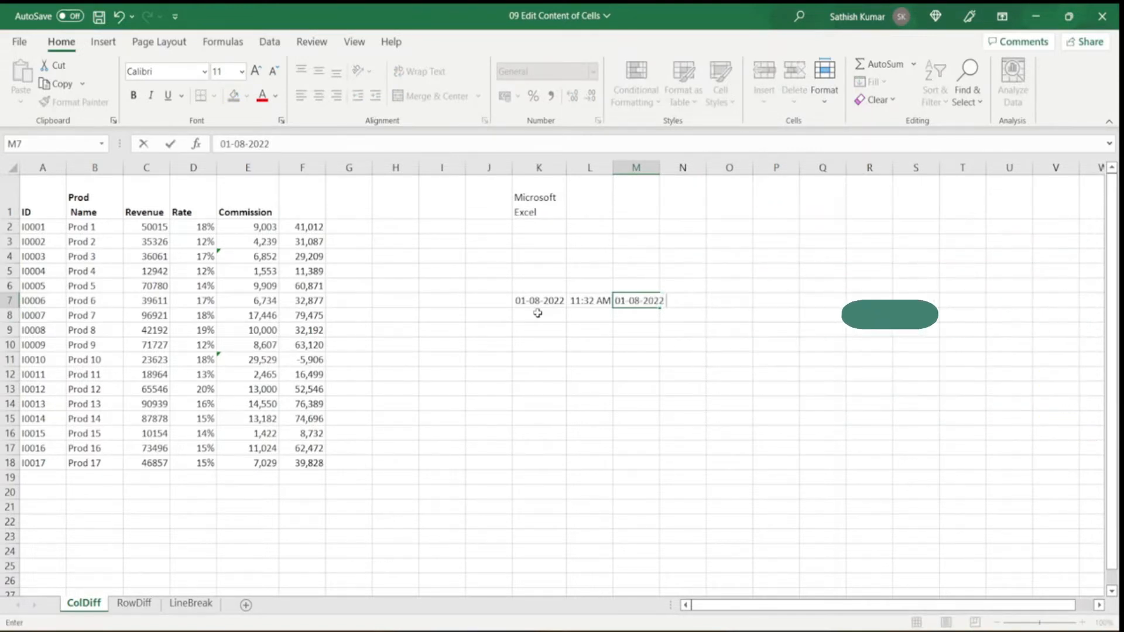
key(ctrl+shift+semicolon)
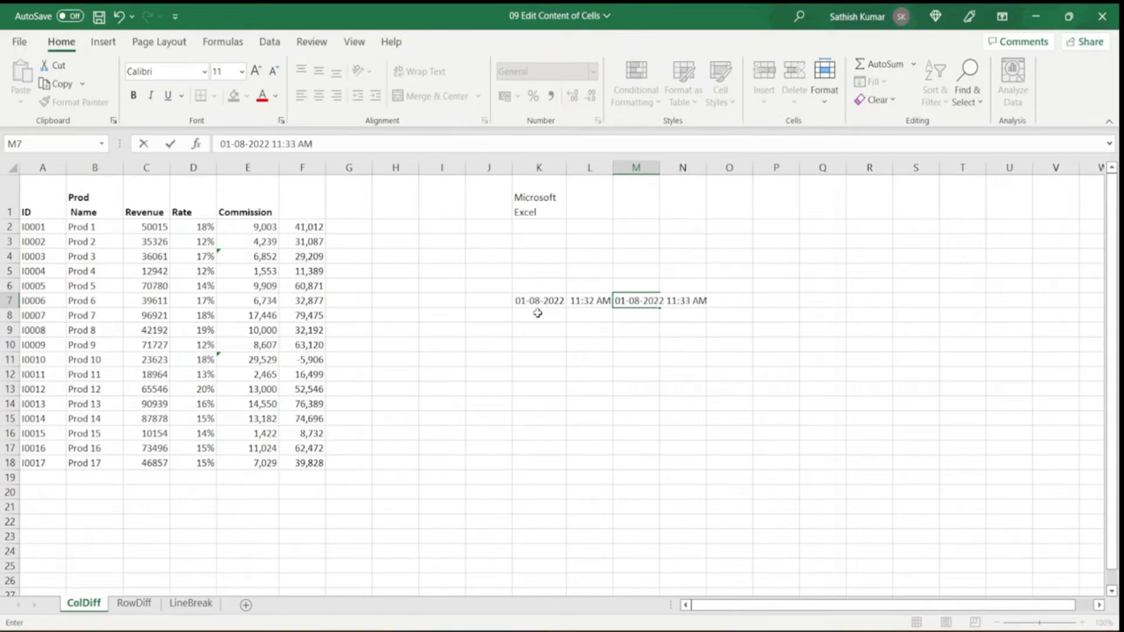
key(ctrl+Return)
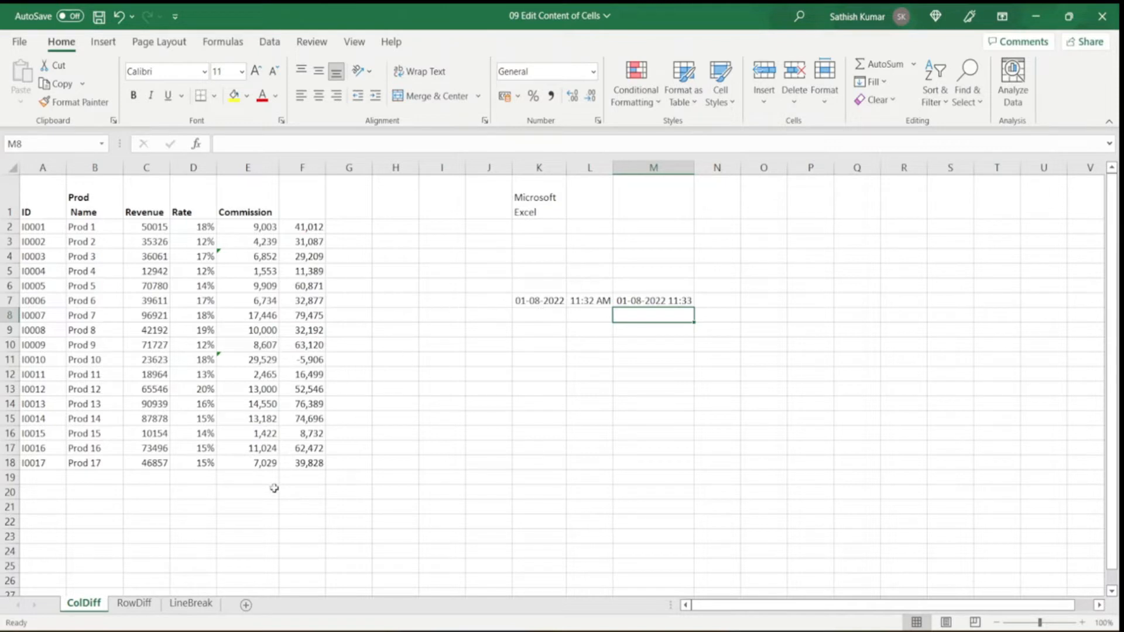
Copy the exact commission formula =C18*D18 from E18 into E19 without shifting its cell references
click(256, 474)
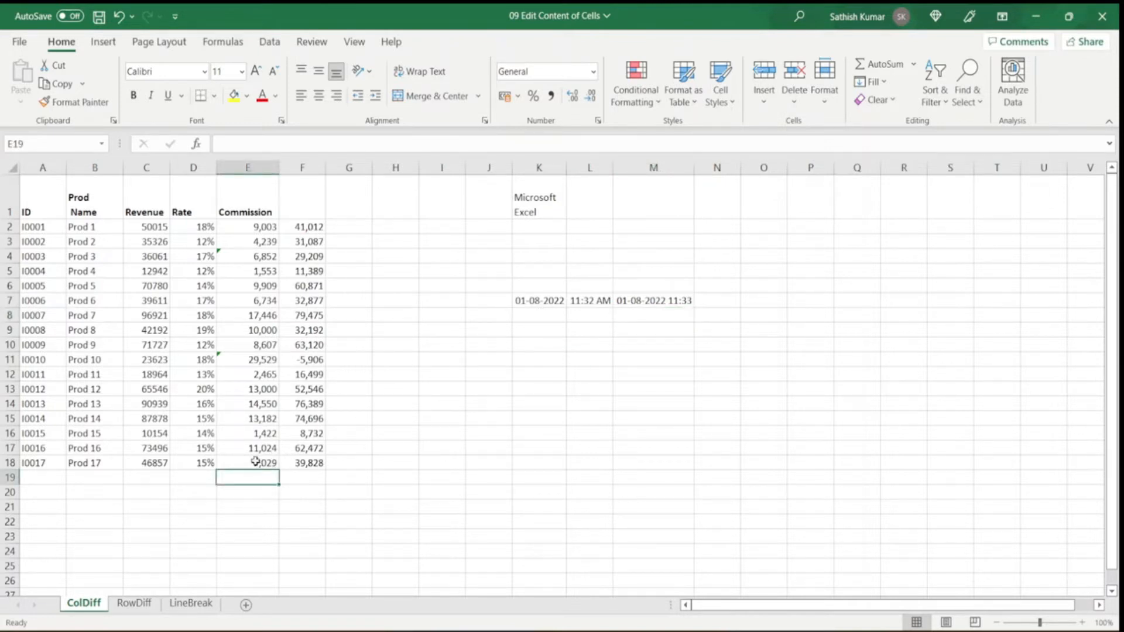
click(256, 462)
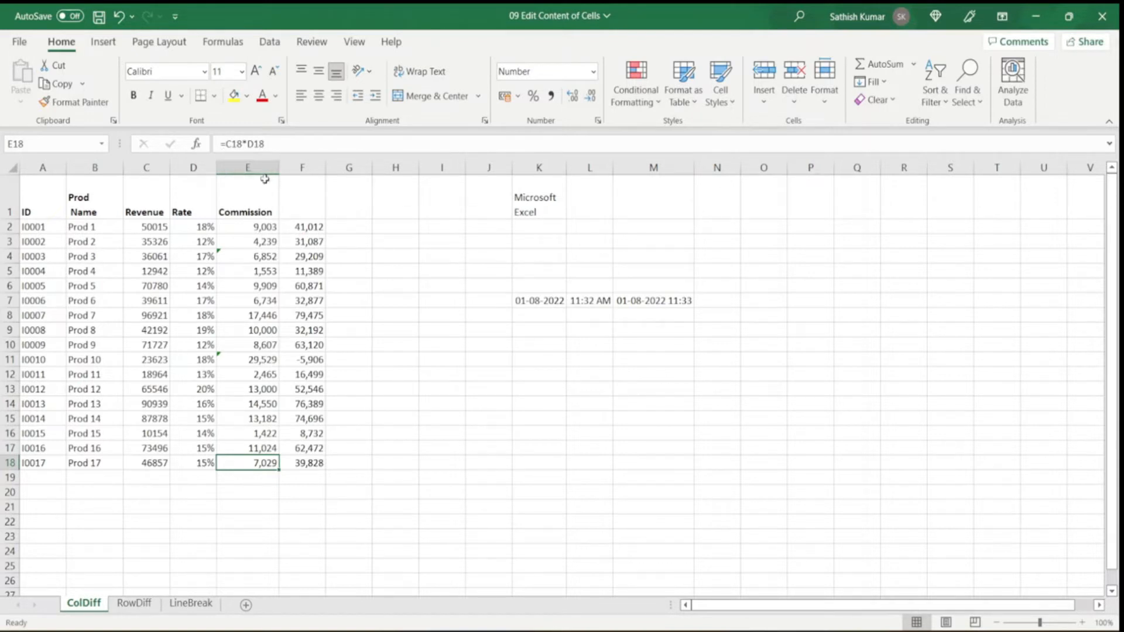
click(253, 480)
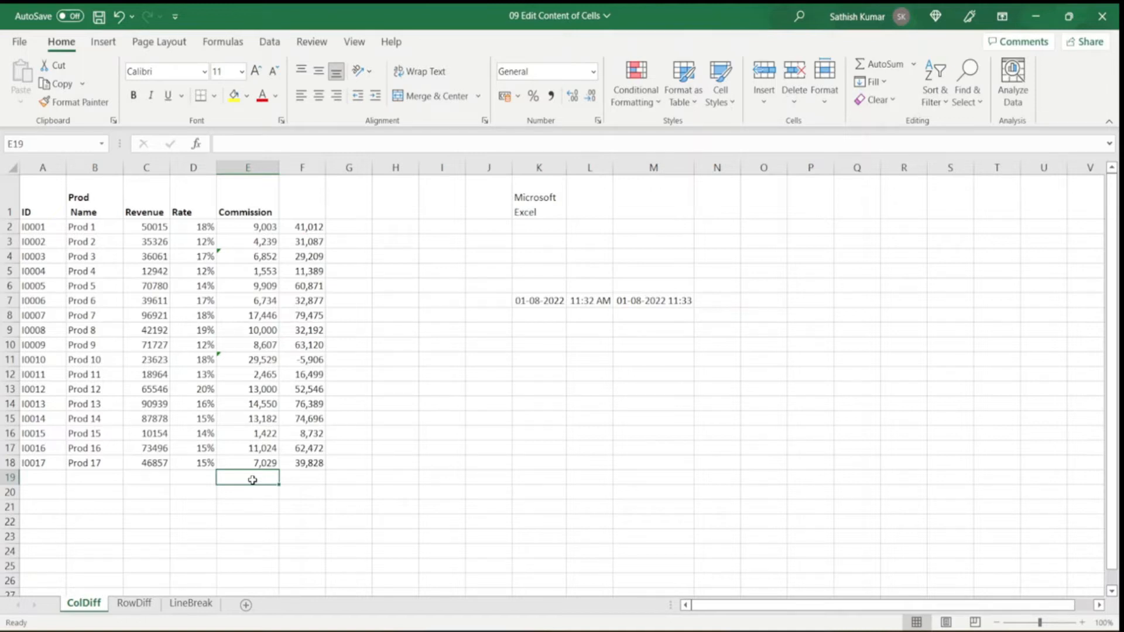
key(ctrl+apostrophe)
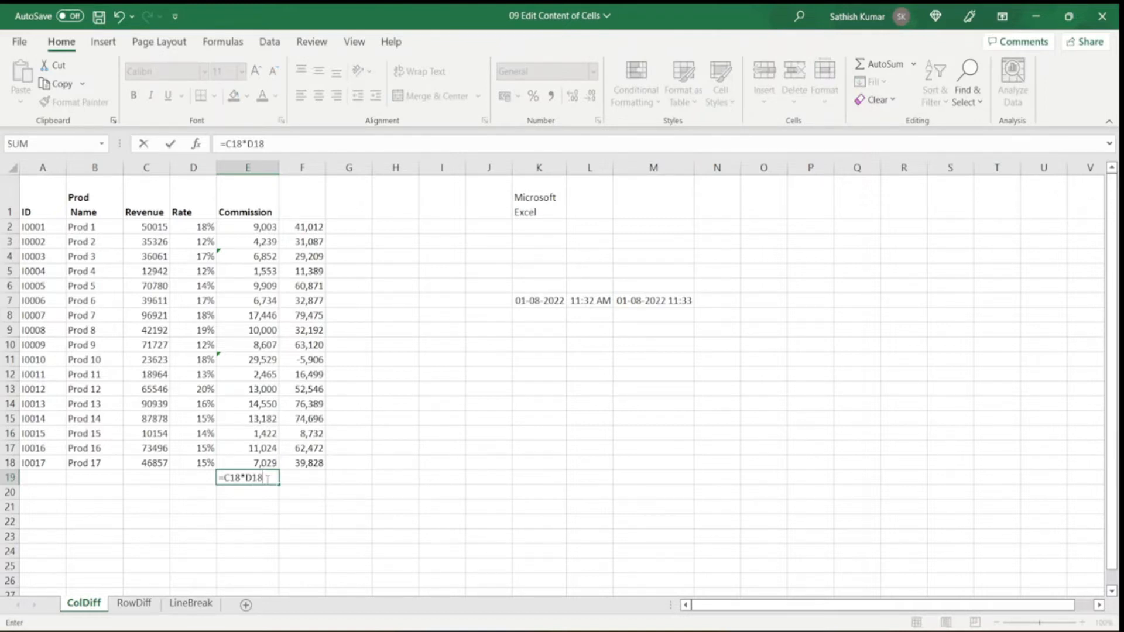
key(Return)
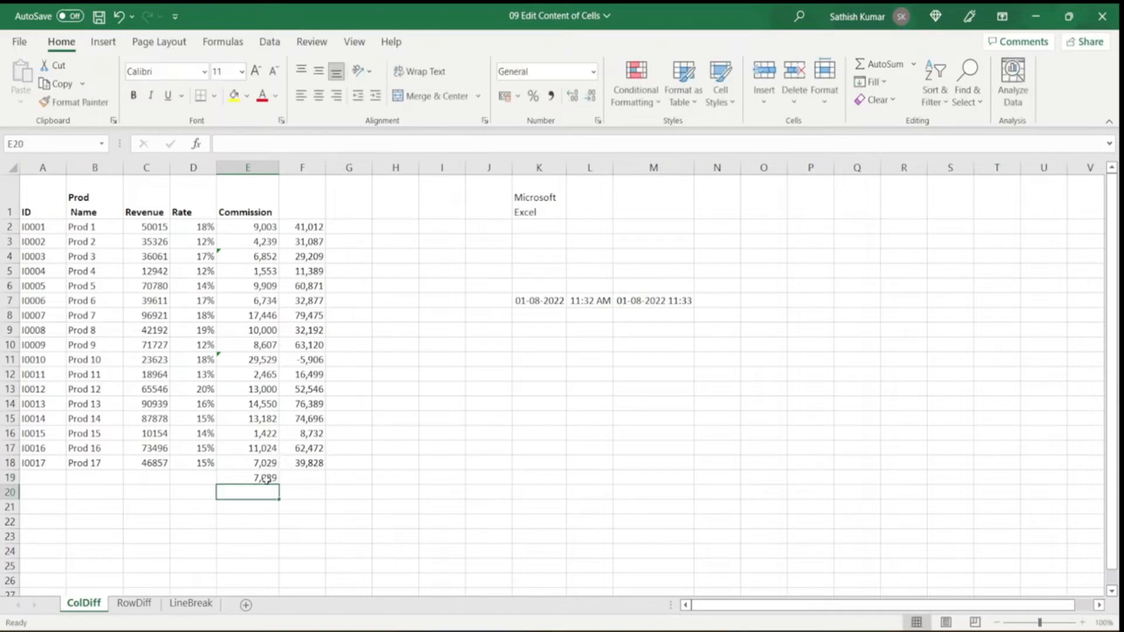
Repeat the contents of the cells directly above in row 19 for the Revenue column C and for column F
key(Up)
key(Left)
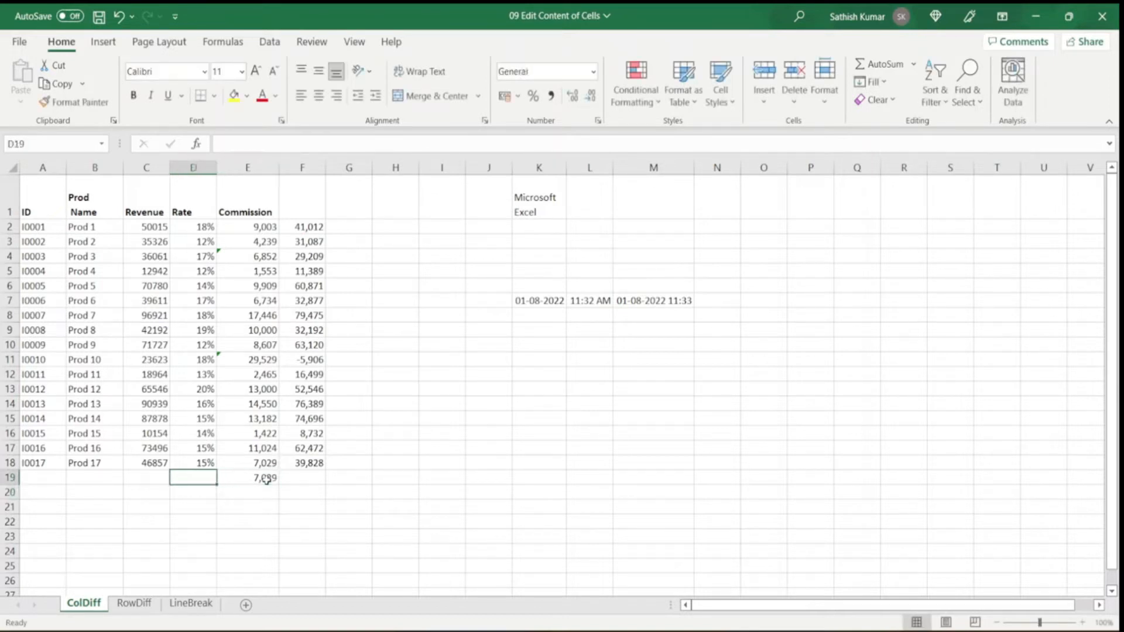
key(Left)
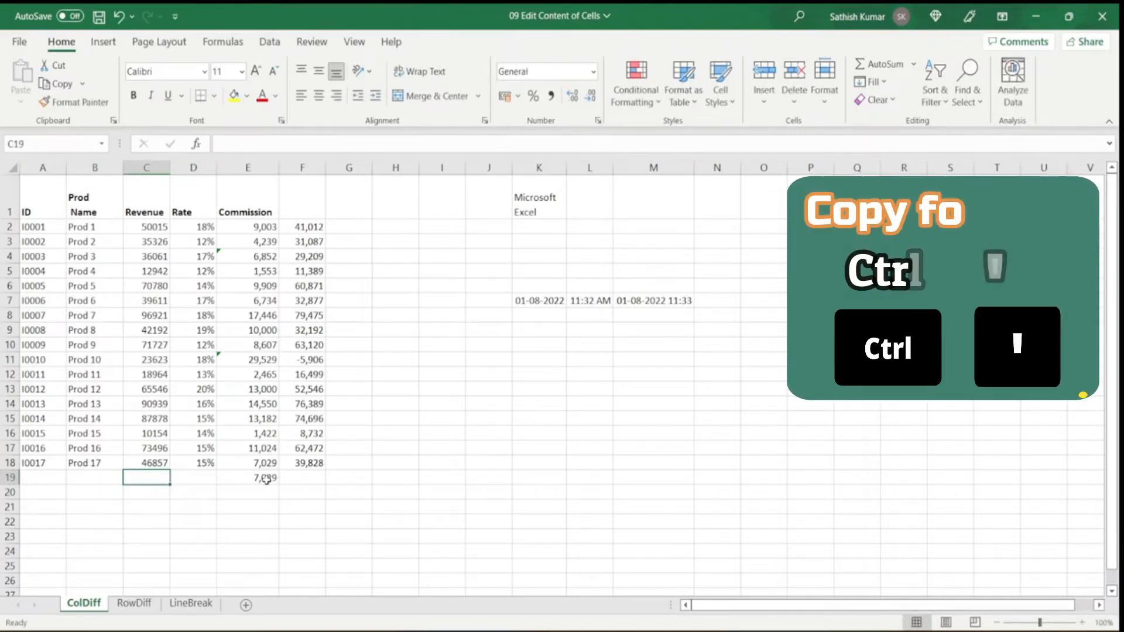
key(ctrl+apostrophe)
key(Return)
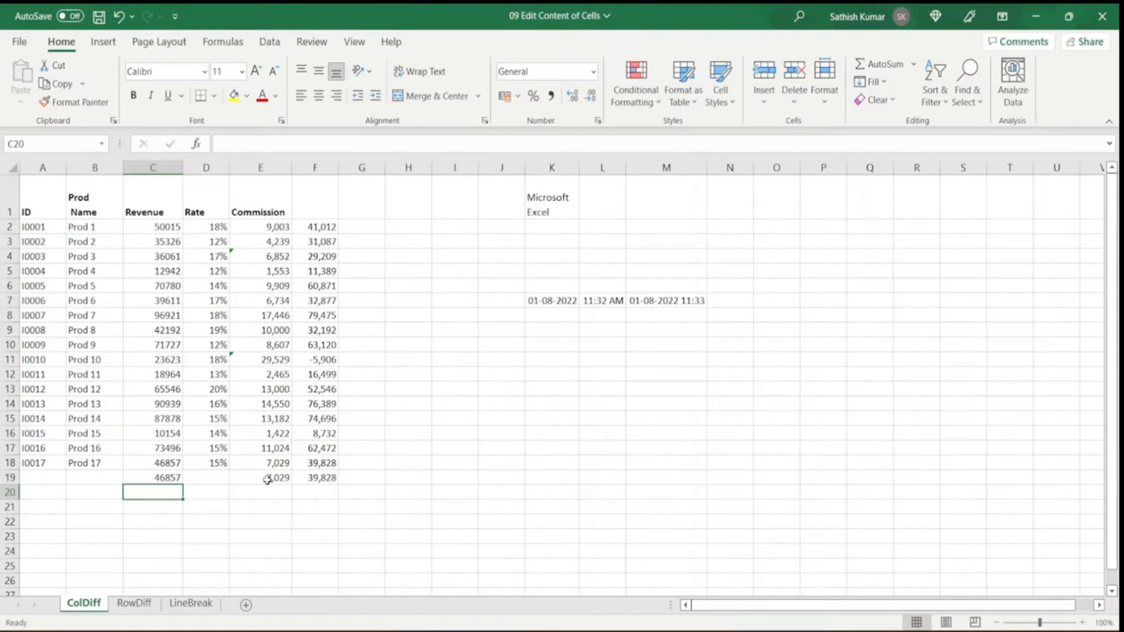
Select all names from B2 to the end of the list on the LineBreak sheet and start a delimited Text to Columns conversion
click(193, 604)
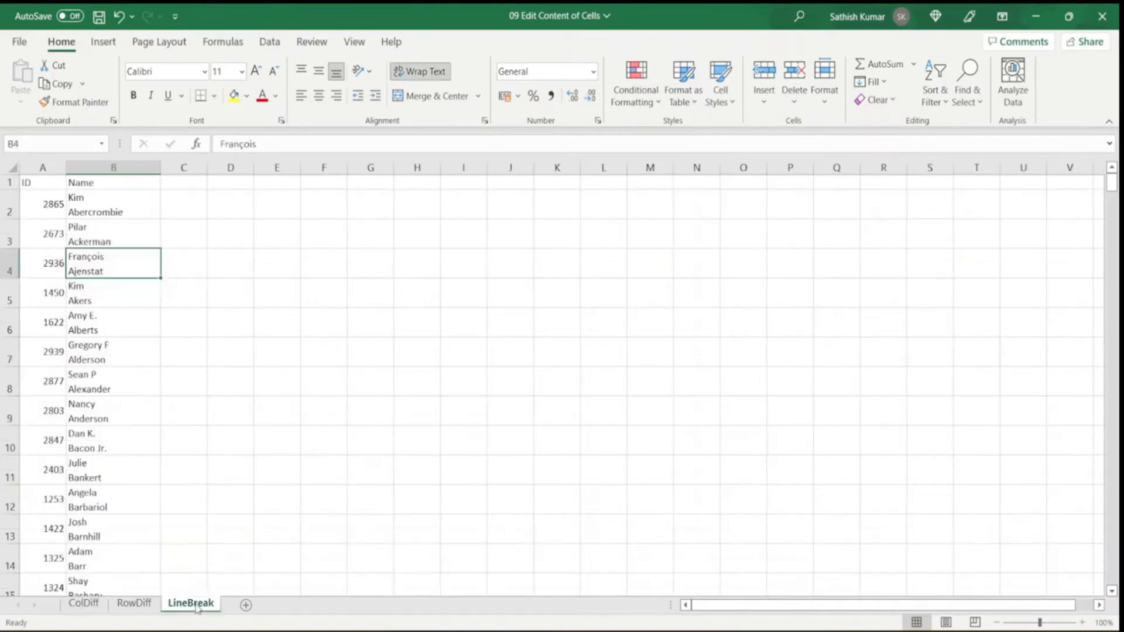
click(101, 211)
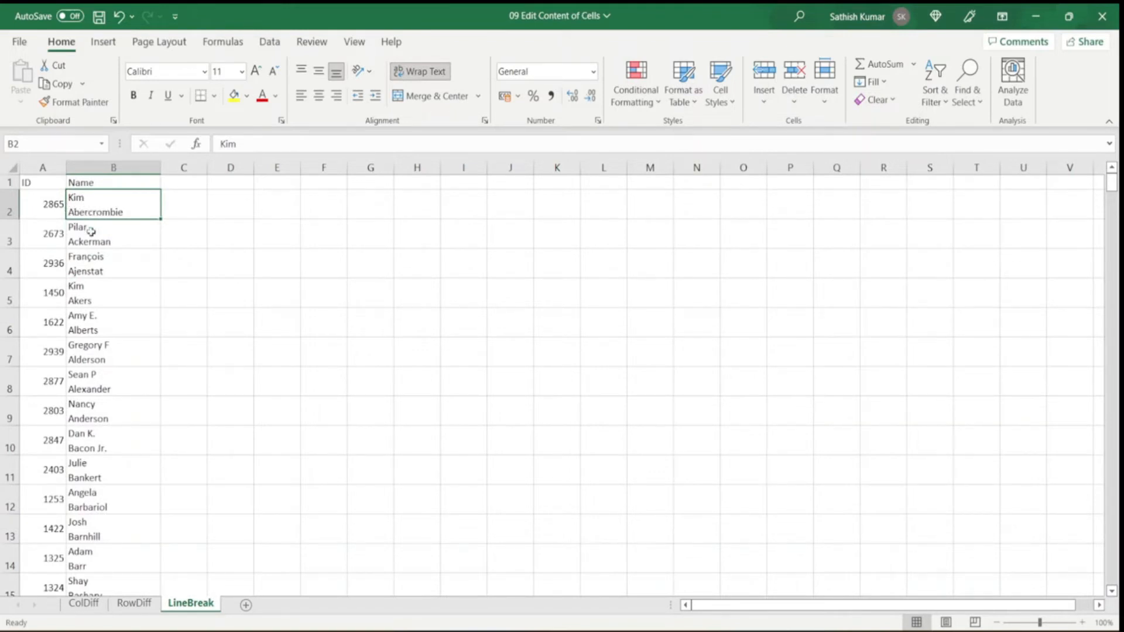
click(84, 603)
click(559, 210)
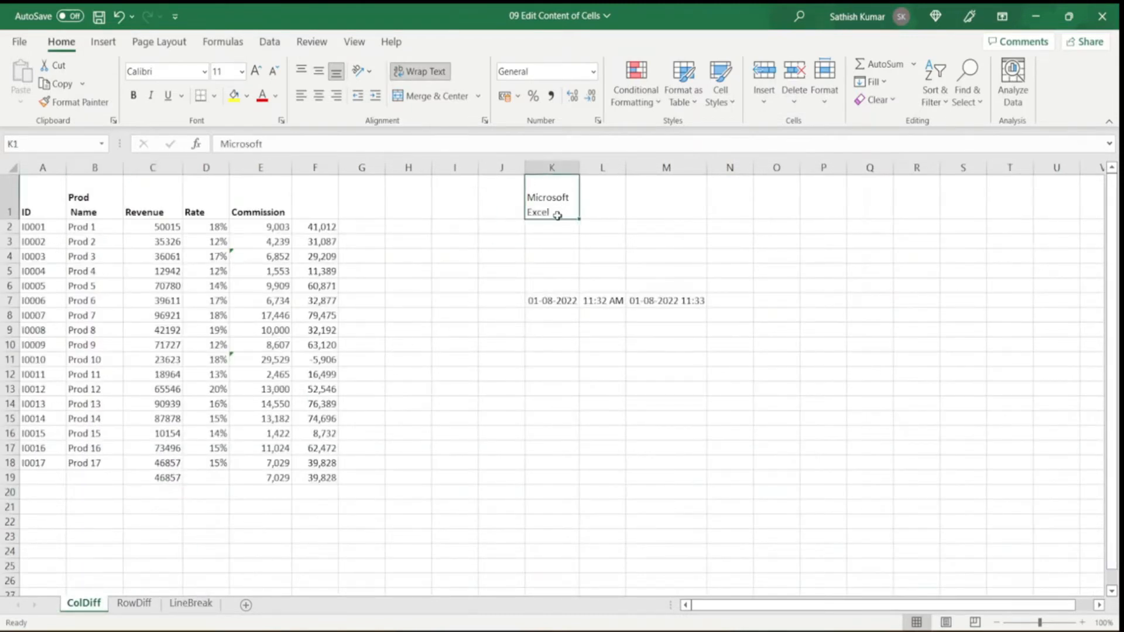
click(197, 612)
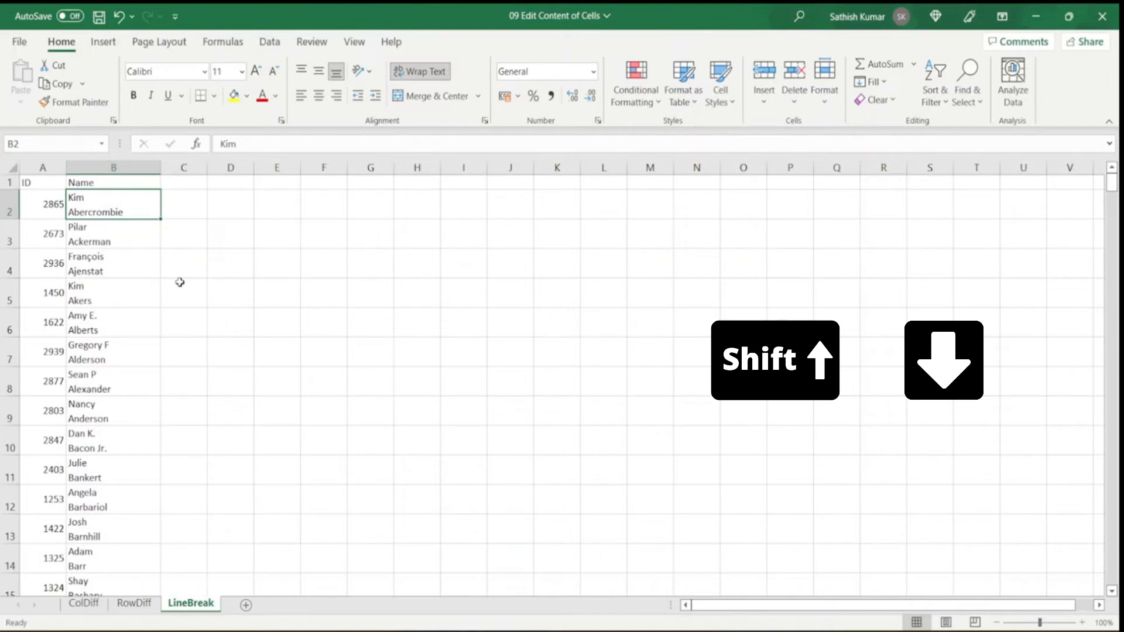
key(ctrl+shift+Down)
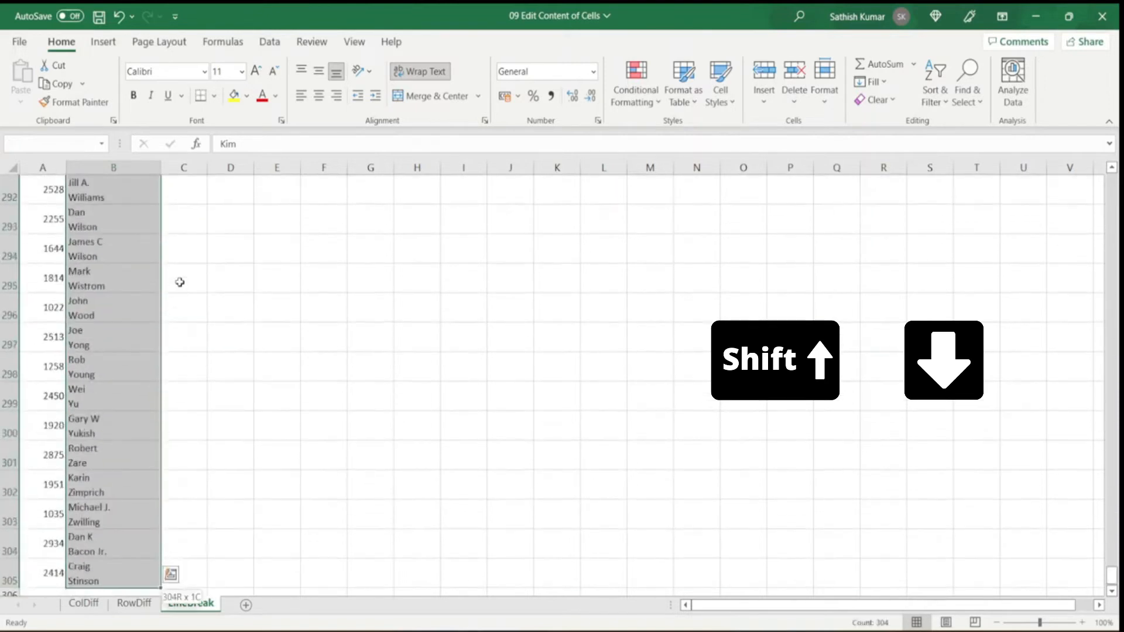
click(270, 42)
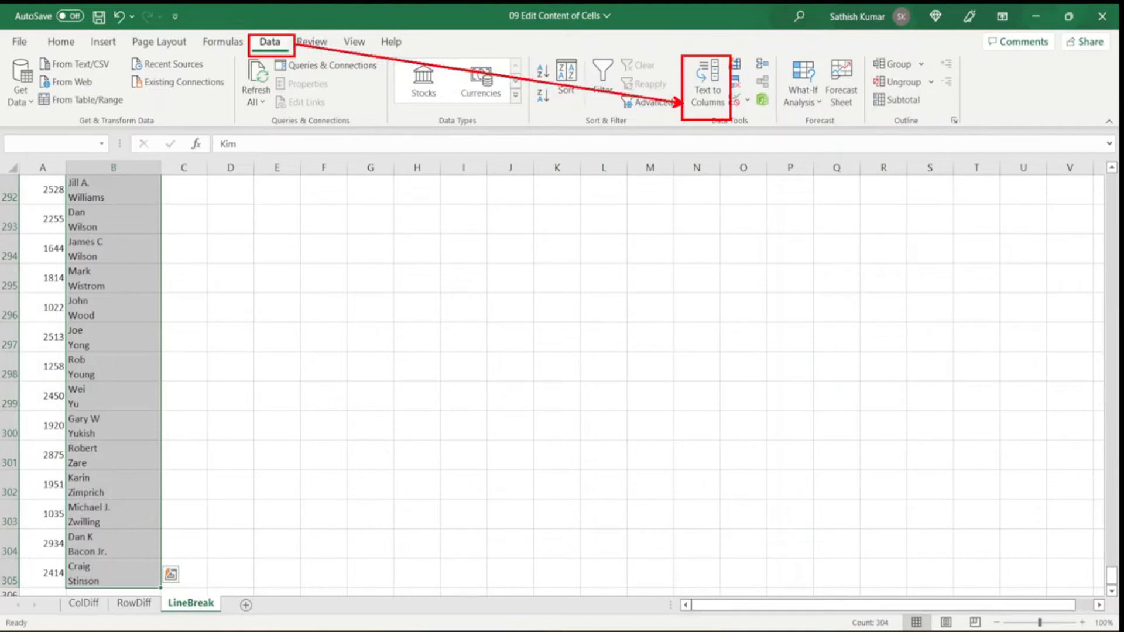
click(717, 103)
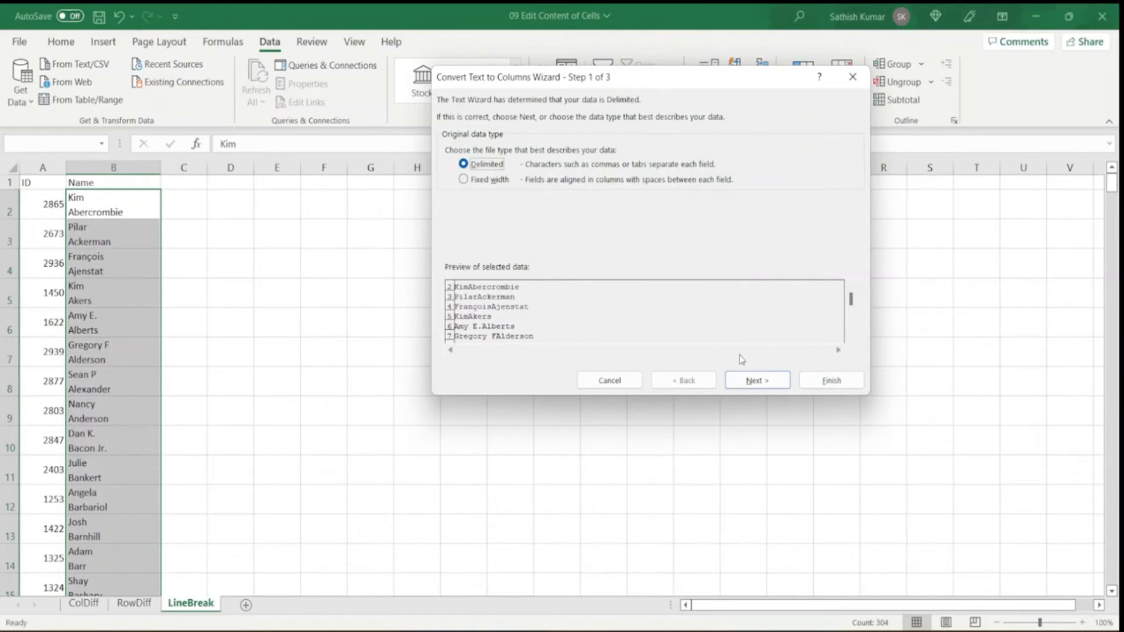
click(755, 382)
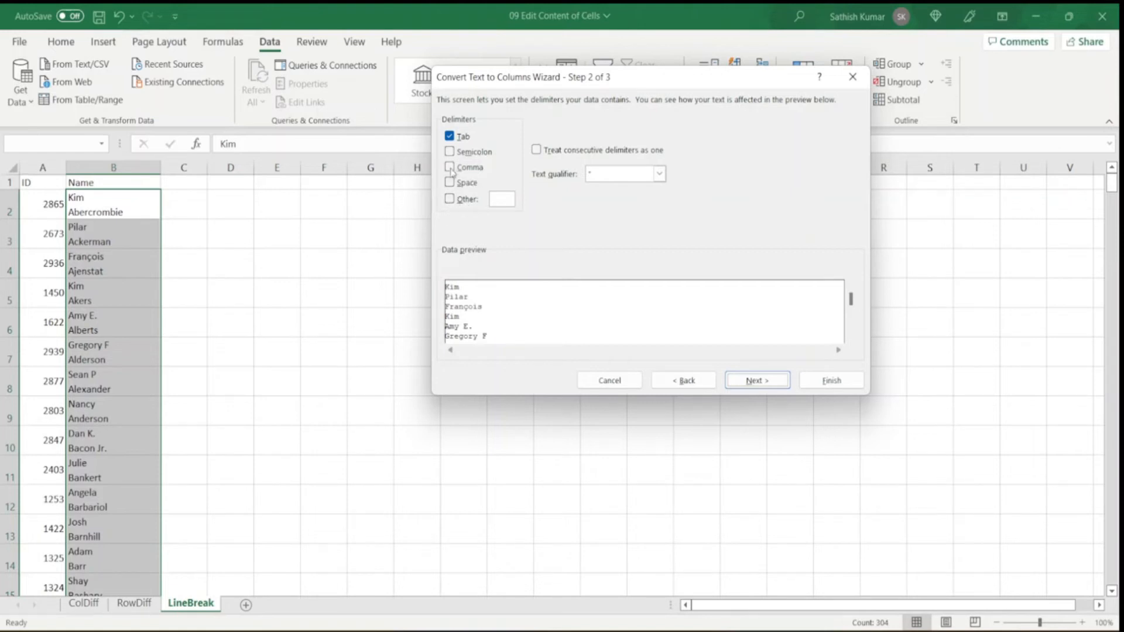
Split the names into two columns at their line breaks, replacing the Tab delimiter with a custom line-break character and keeping General format
click(450, 137)
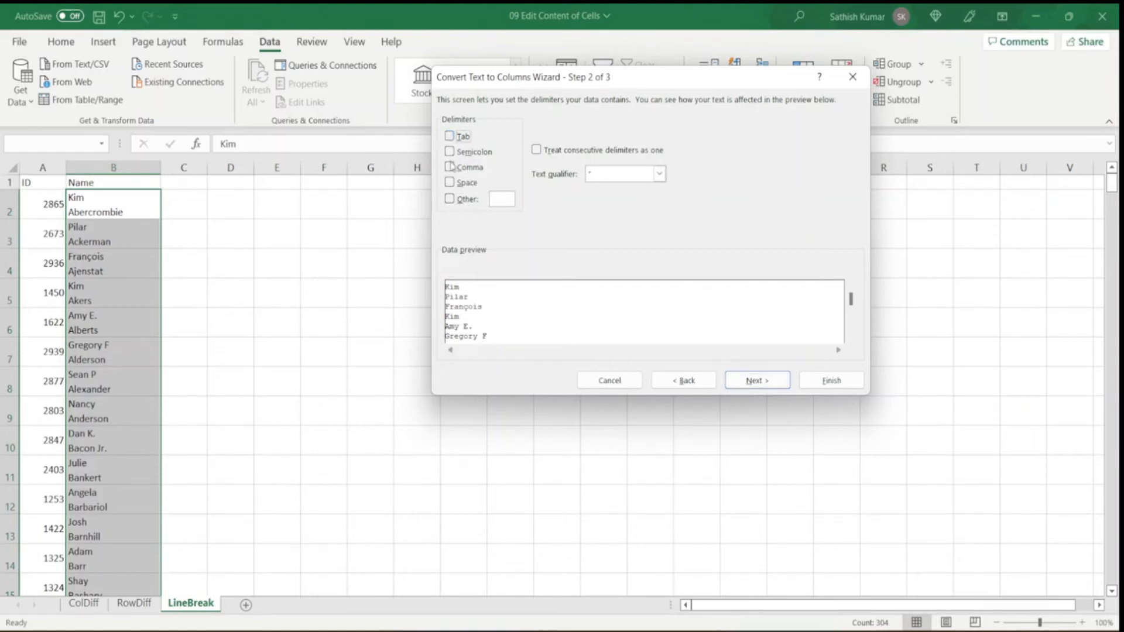
click(450, 199)
key(ctrl+j)
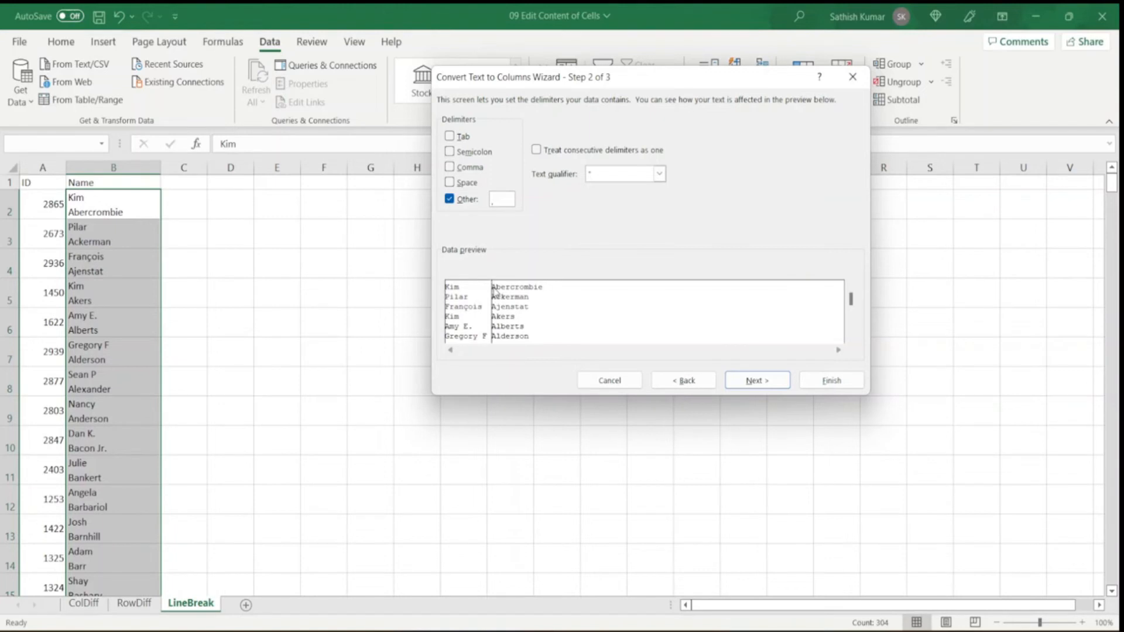
click(759, 382)
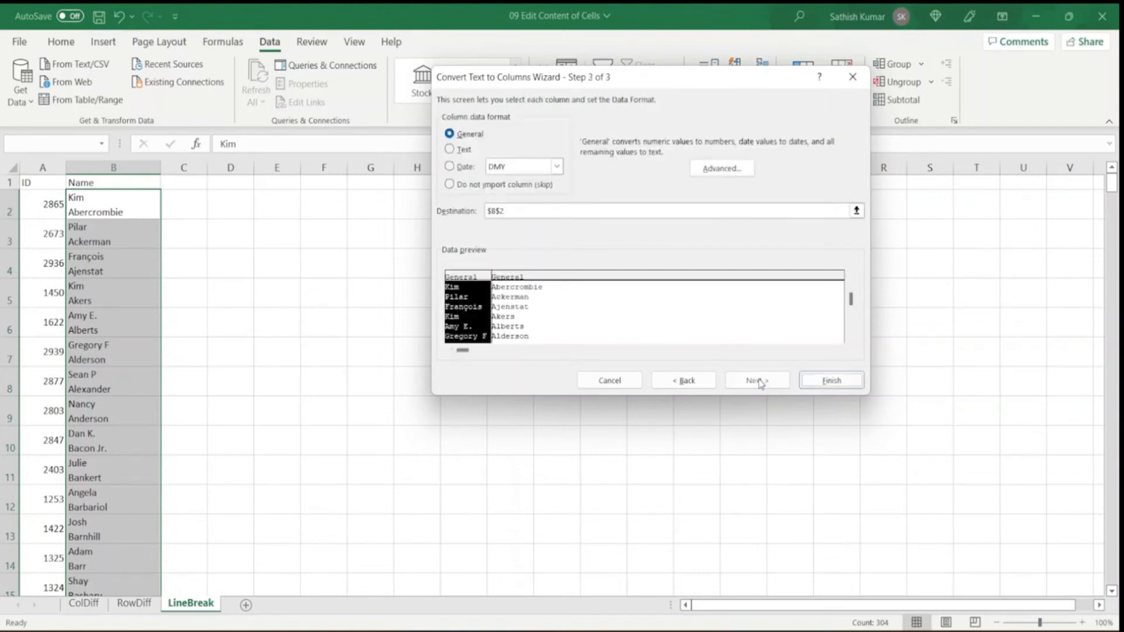
click(831, 381)
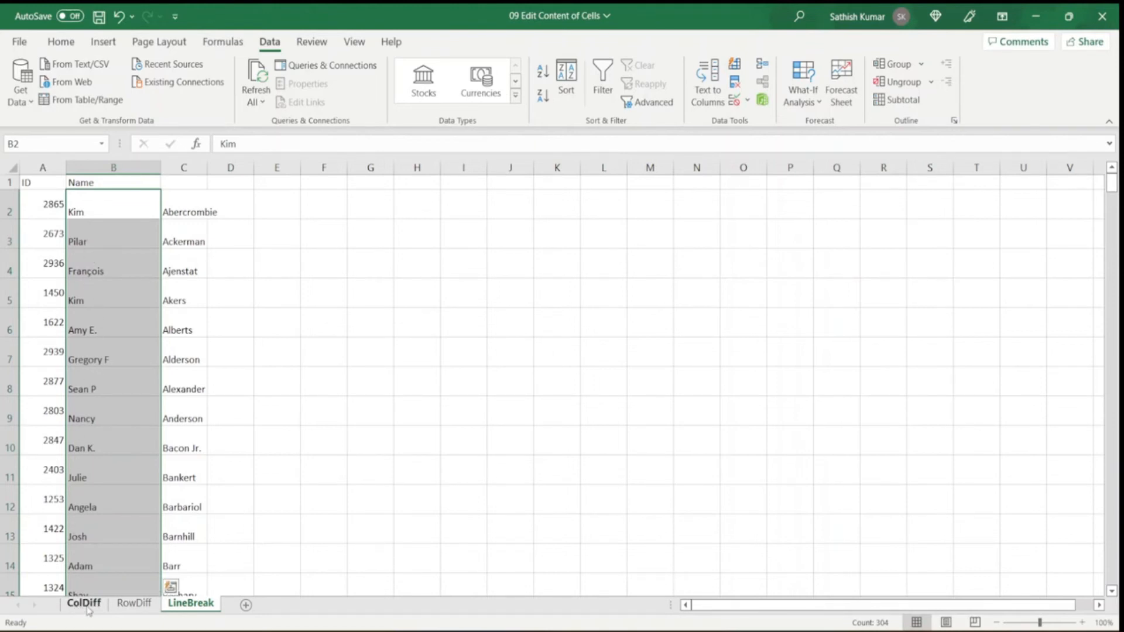
On the ColDiff sheet, select only the commission cells in E2:E18 whose contents differ from the formula pattern in E2
click(84, 603)
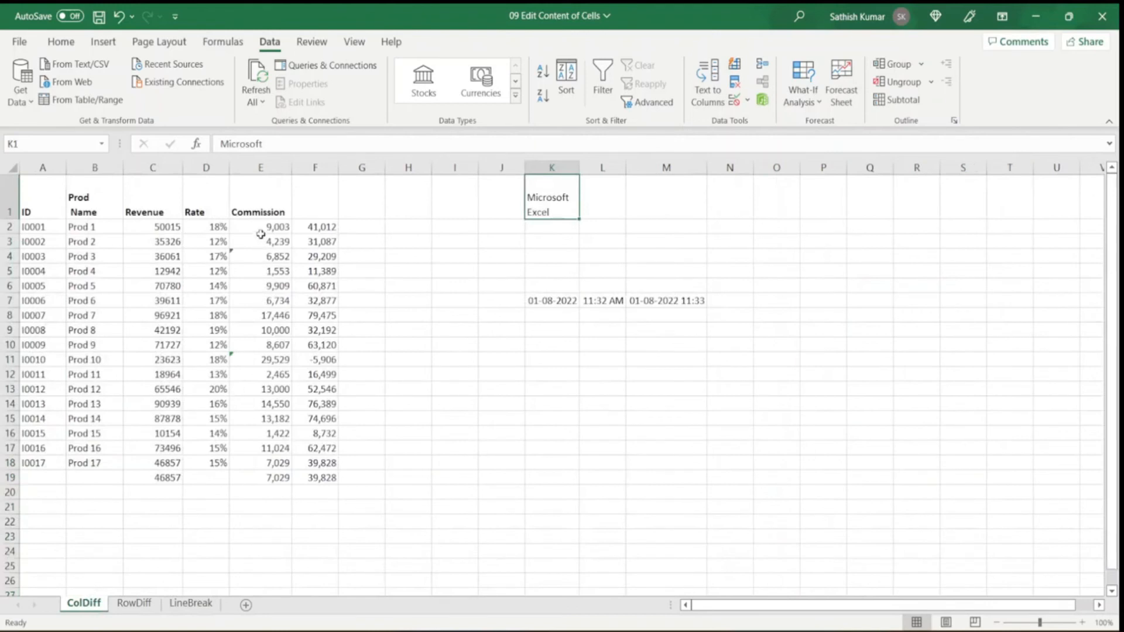
drag(260, 230, 260, 375)
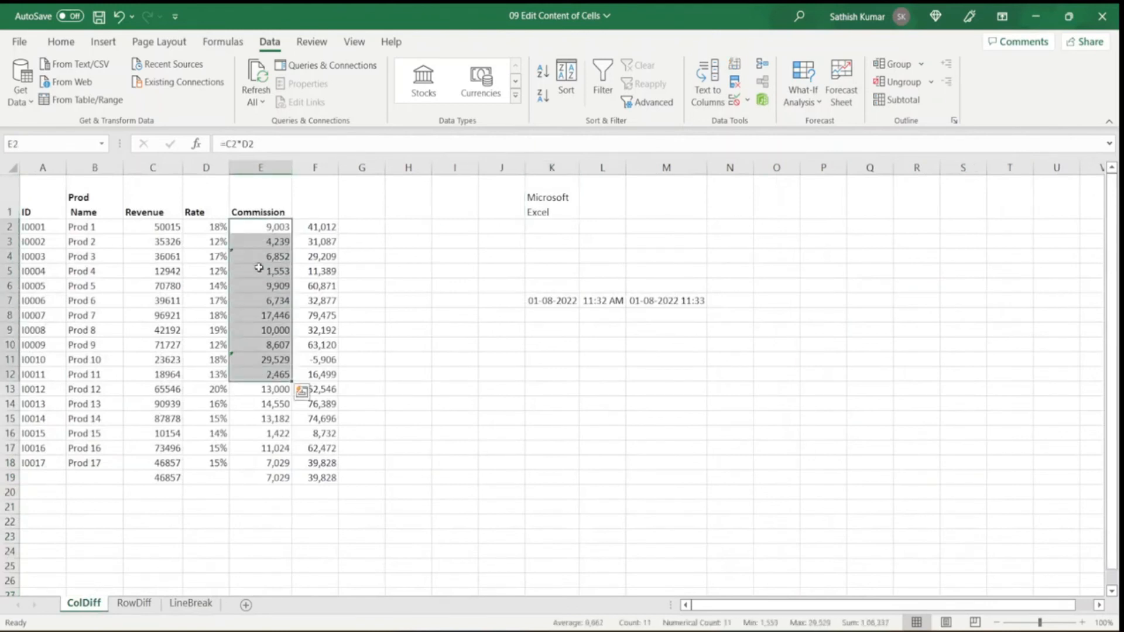
click(260, 230)
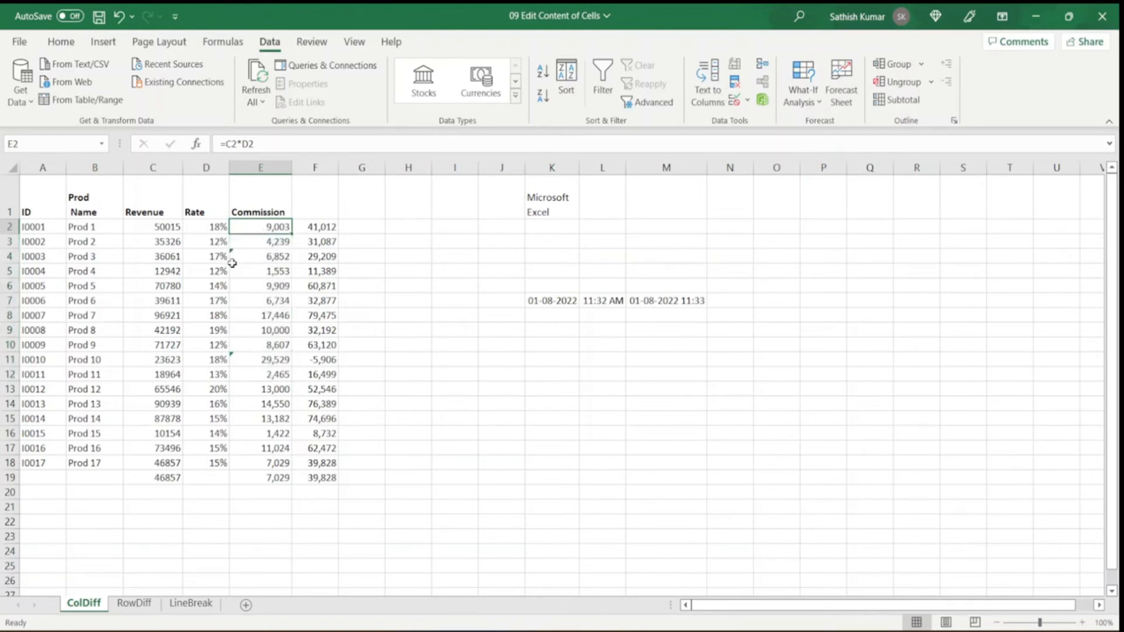
click(251, 258)
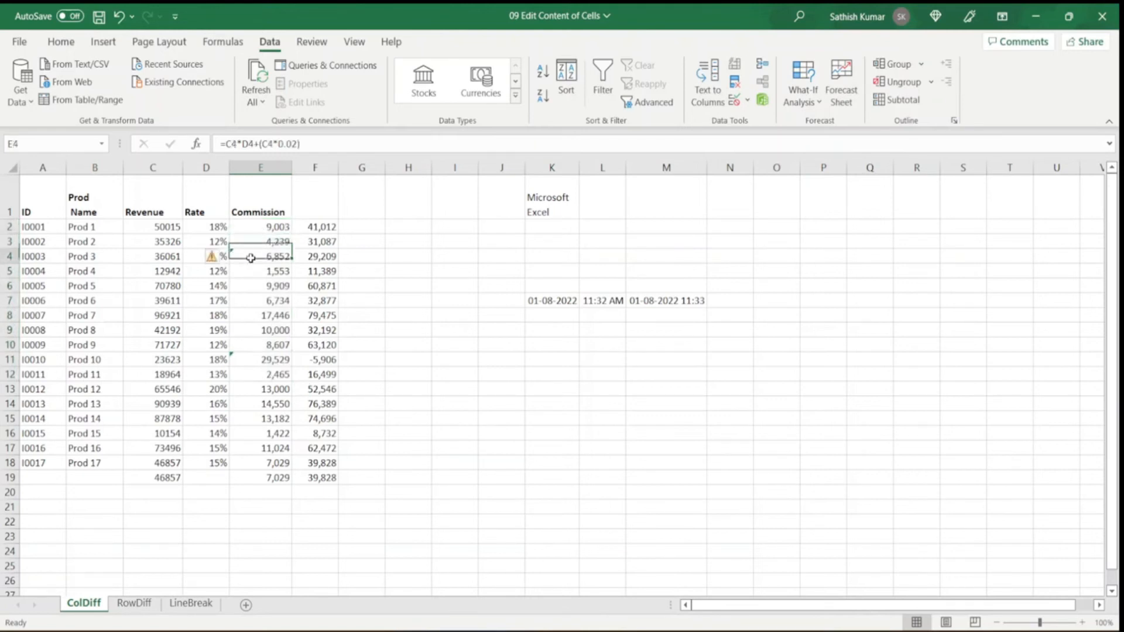
click(267, 360)
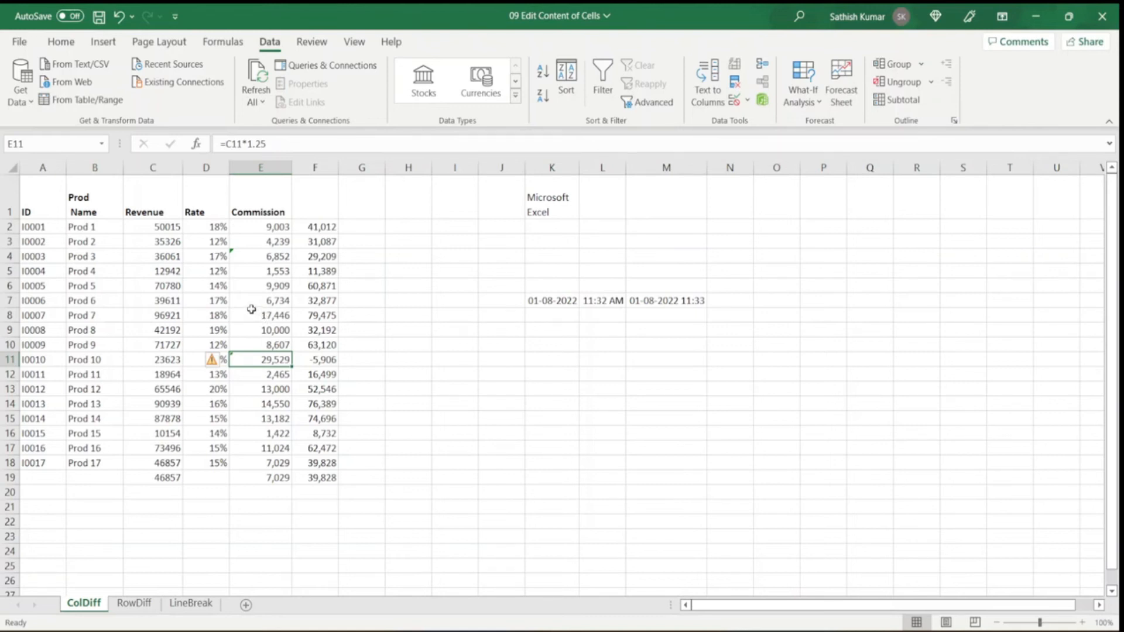
drag(262, 229, 273, 461)
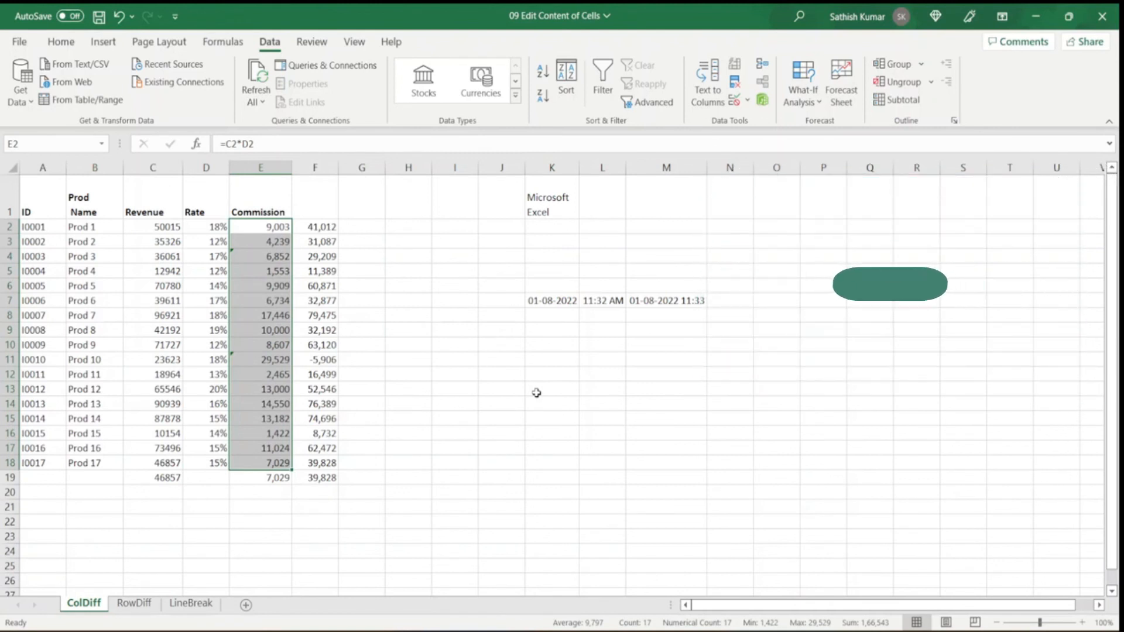
key(ctrl+shift+backslash)
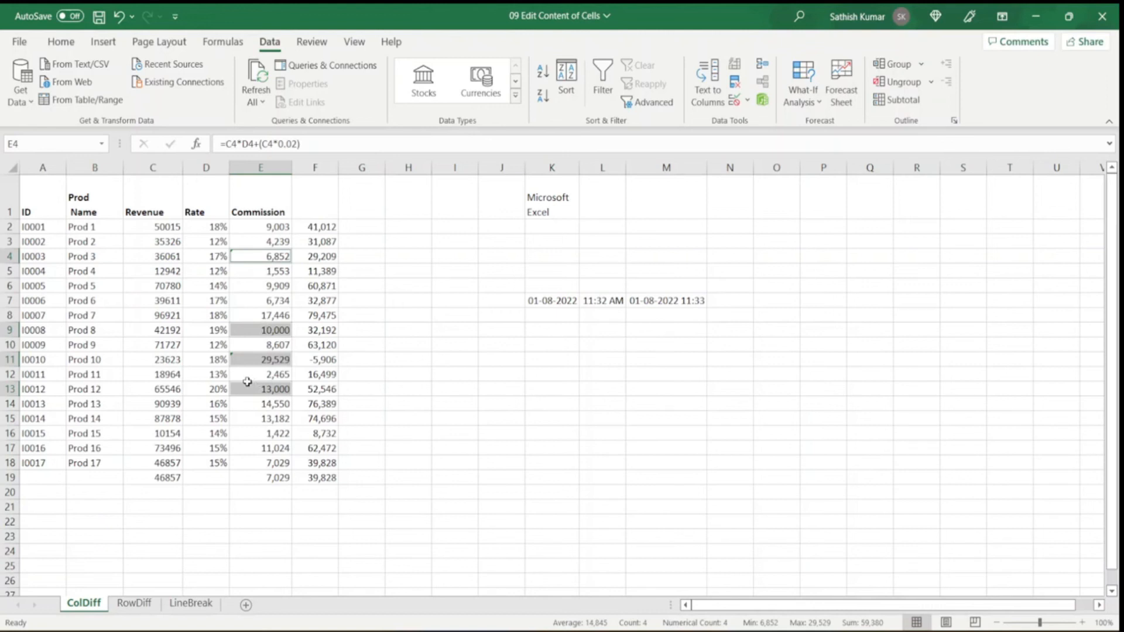
On the RowDiff sheet, select only the commission cells in B5:R5 whose contents differ from the formula pattern in B5
click(136, 603)
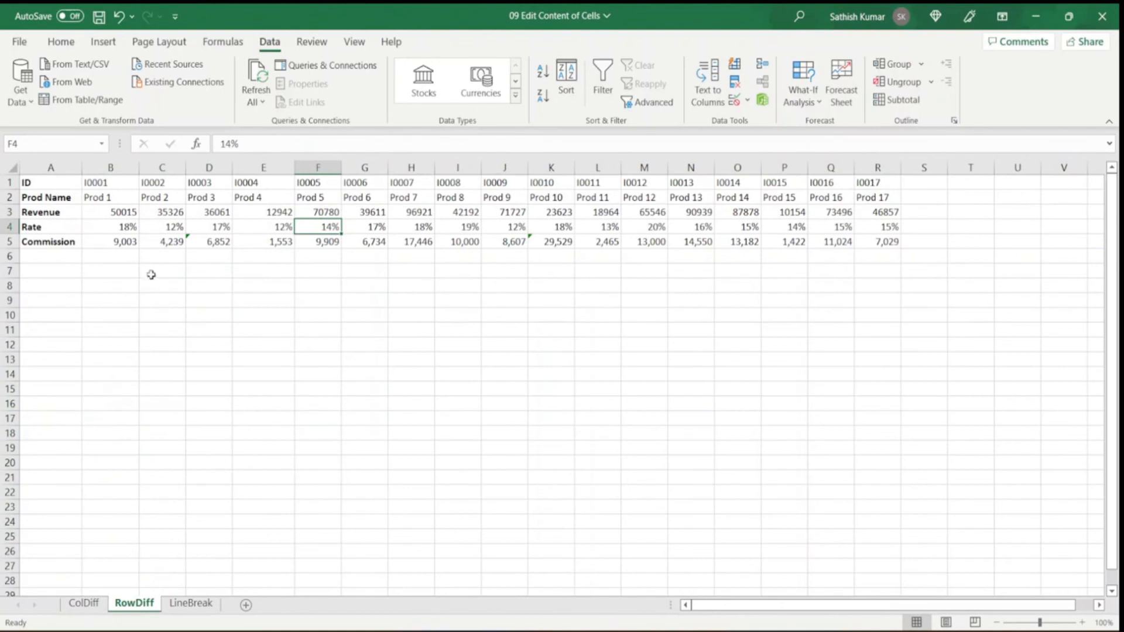
drag(121, 240, 881, 242)
click(118, 242)
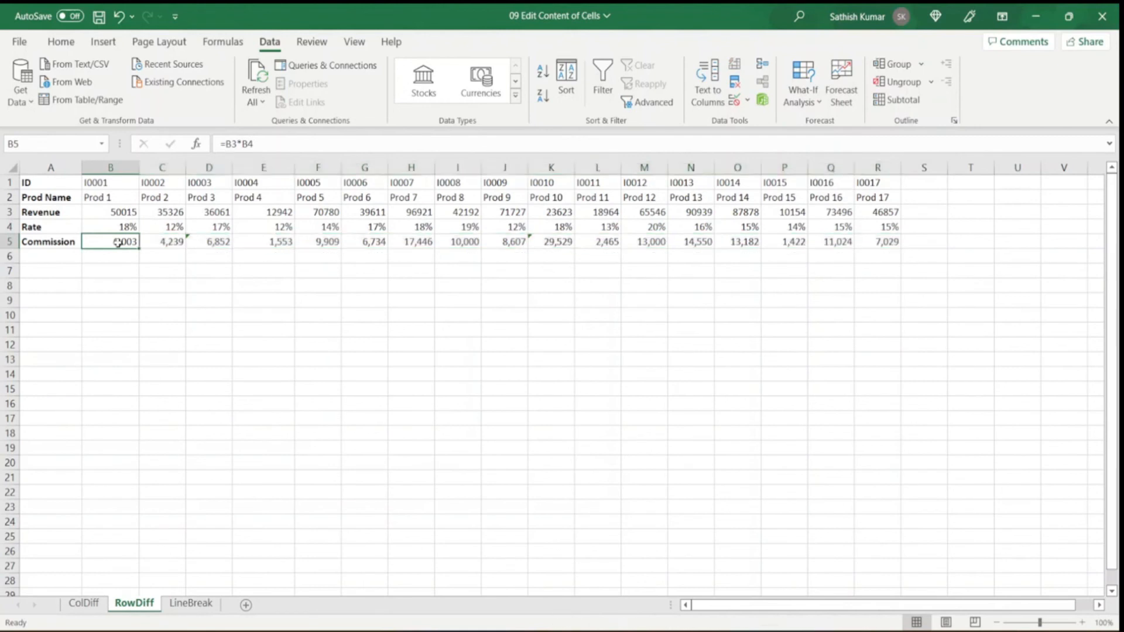
key(ctrl+shift+Right)
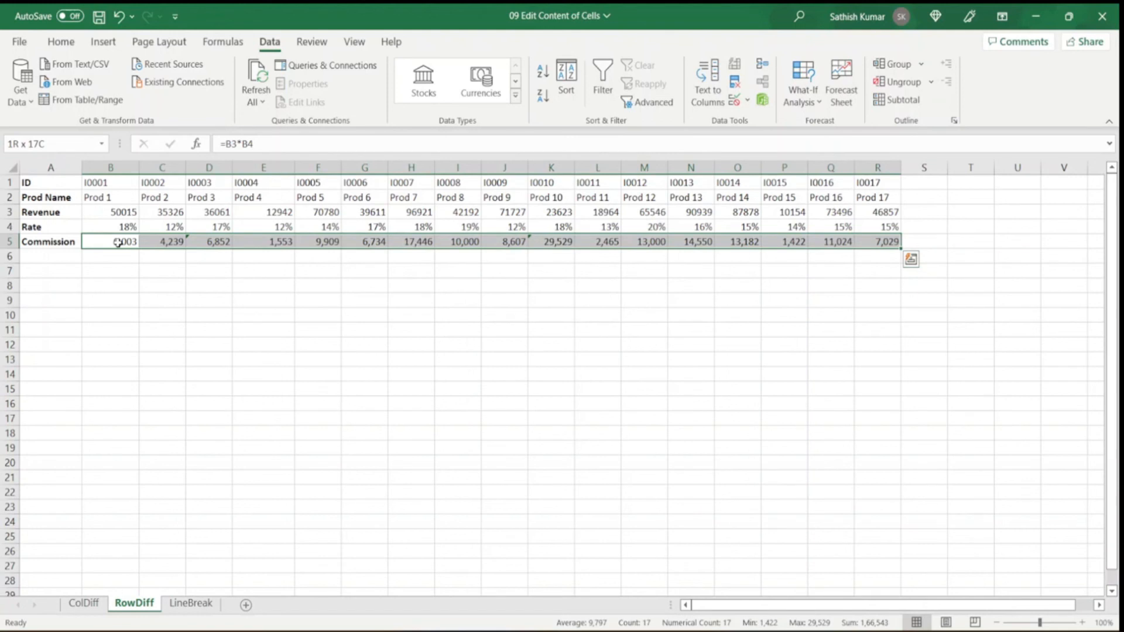
key(ctrl+backslash)
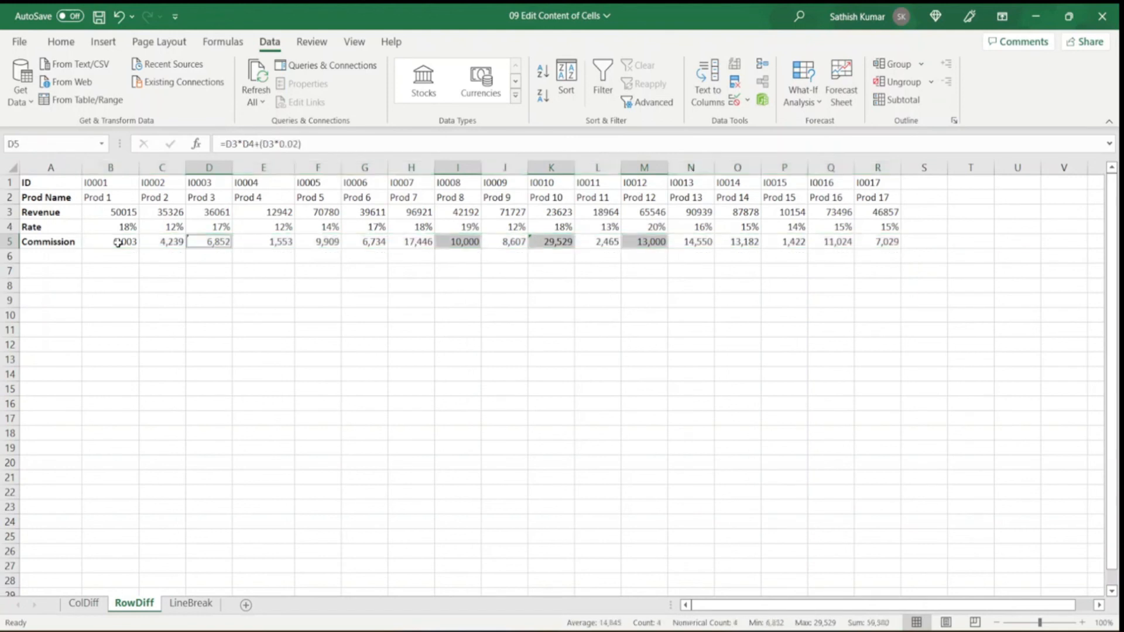